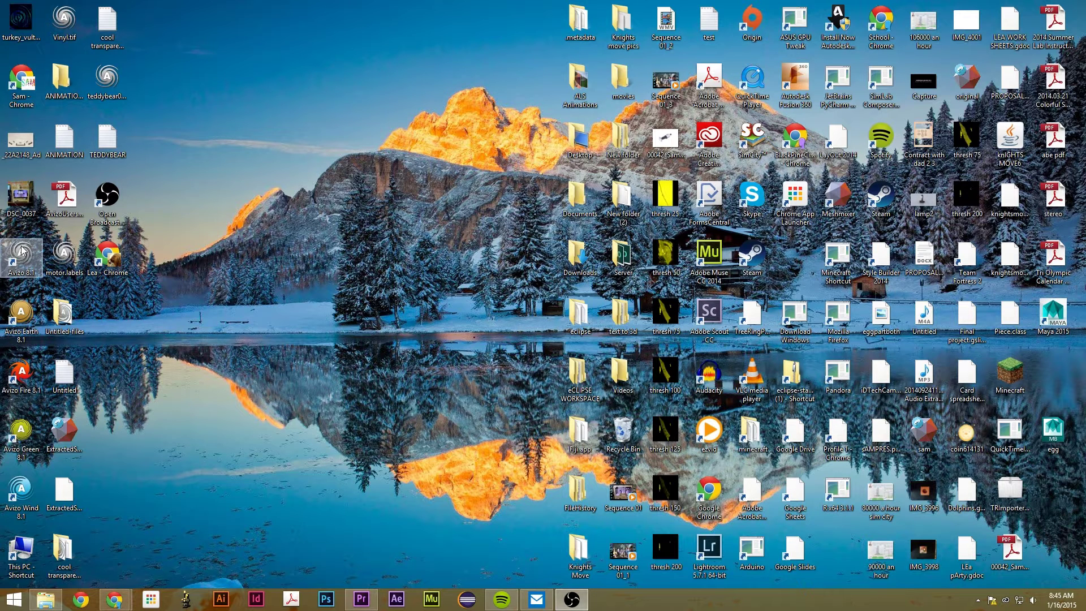
Step: Launch Avizo and open the motor data file from the tutorials folder
click(21, 250)
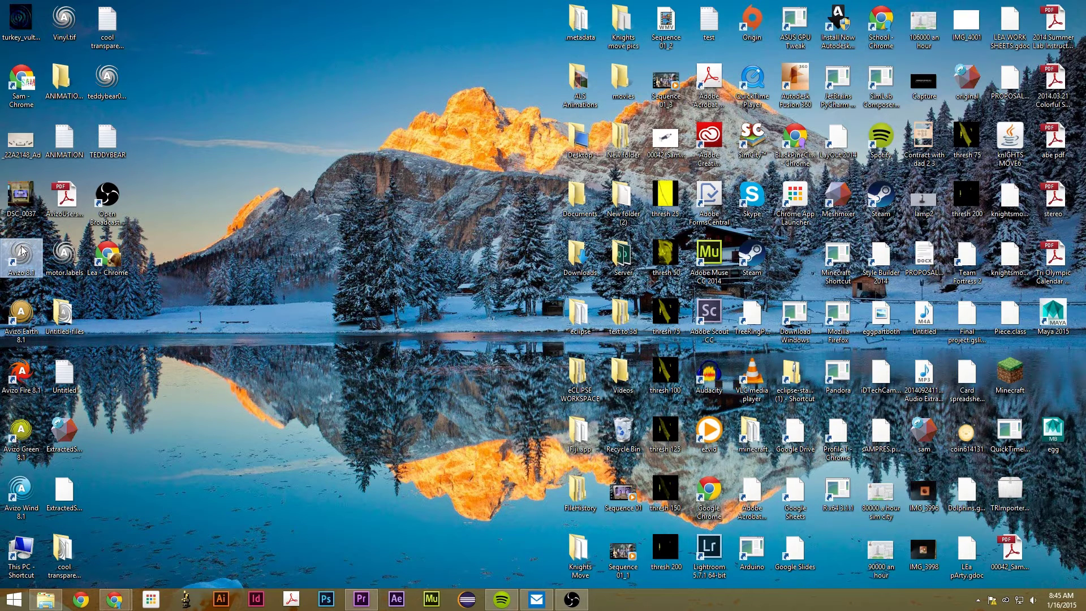
double_click(19, 258)
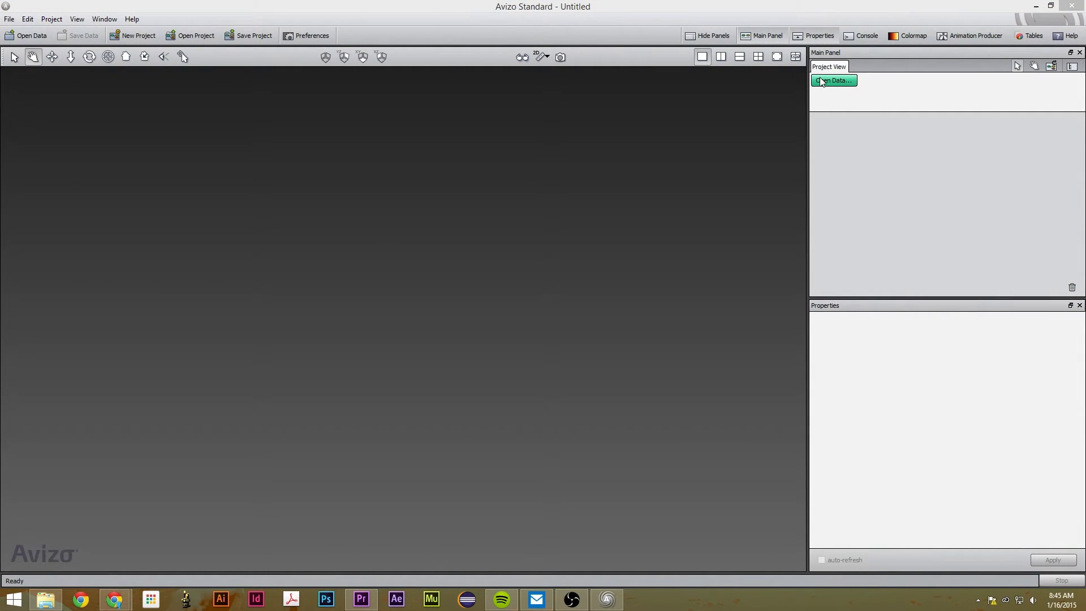
click(833, 81)
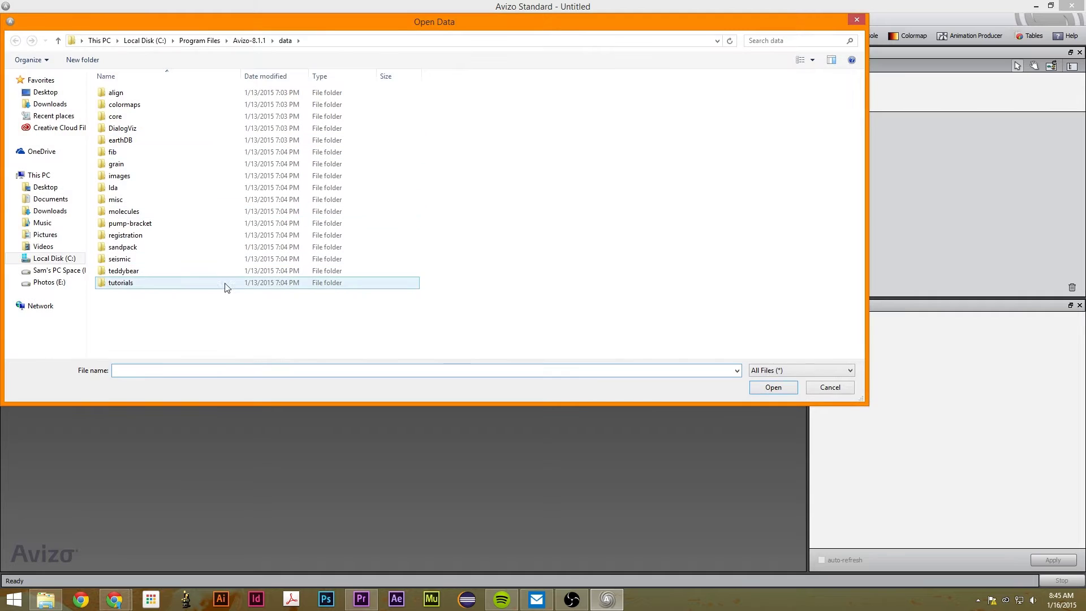
double_click(224, 286)
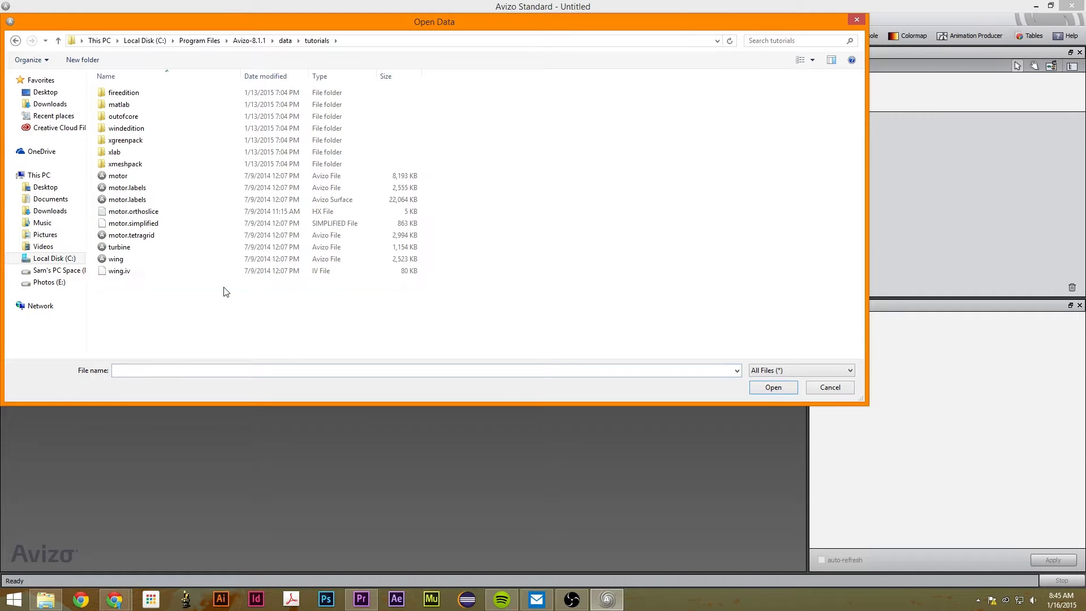
double_click(192, 176)
click(850, 124)
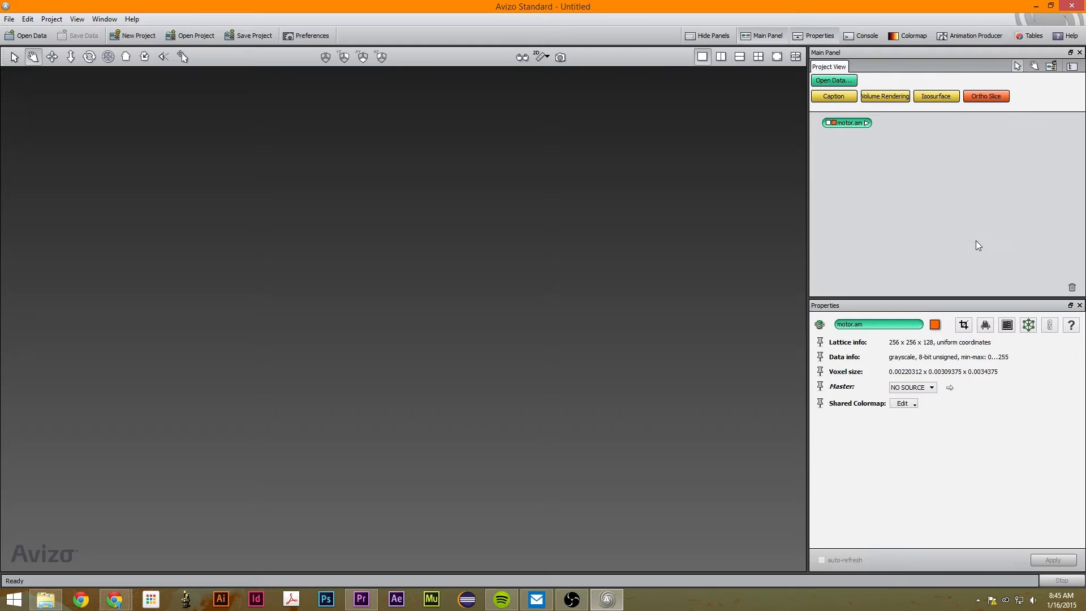
Step: Attach an Ortho Slice and a Volume Rendering to motor.am to display the part in 3D
click(980, 95)
drag(311, 254, 510, 291)
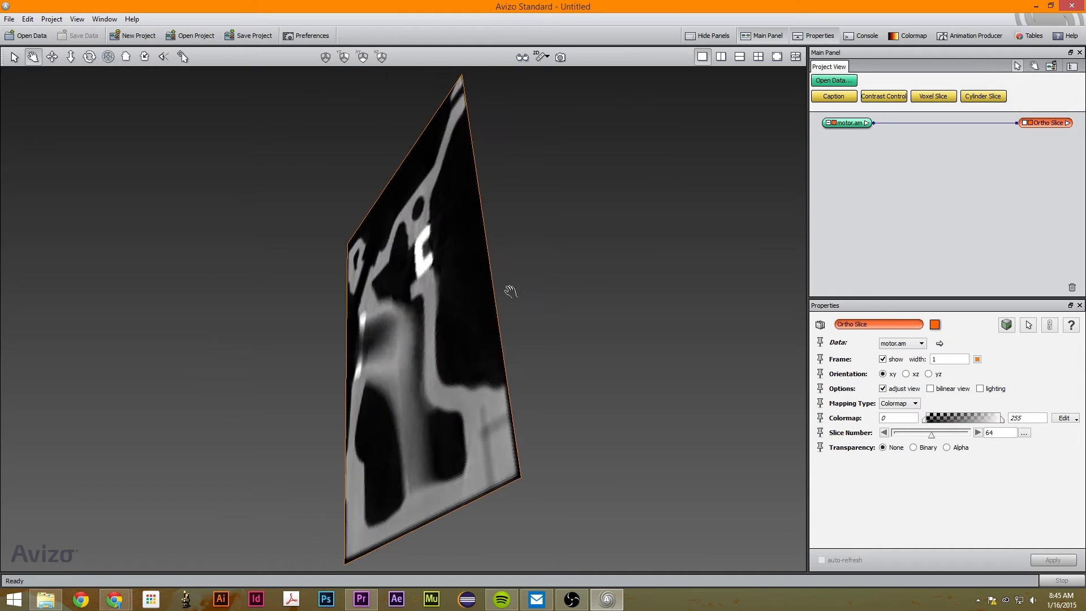
click(856, 122)
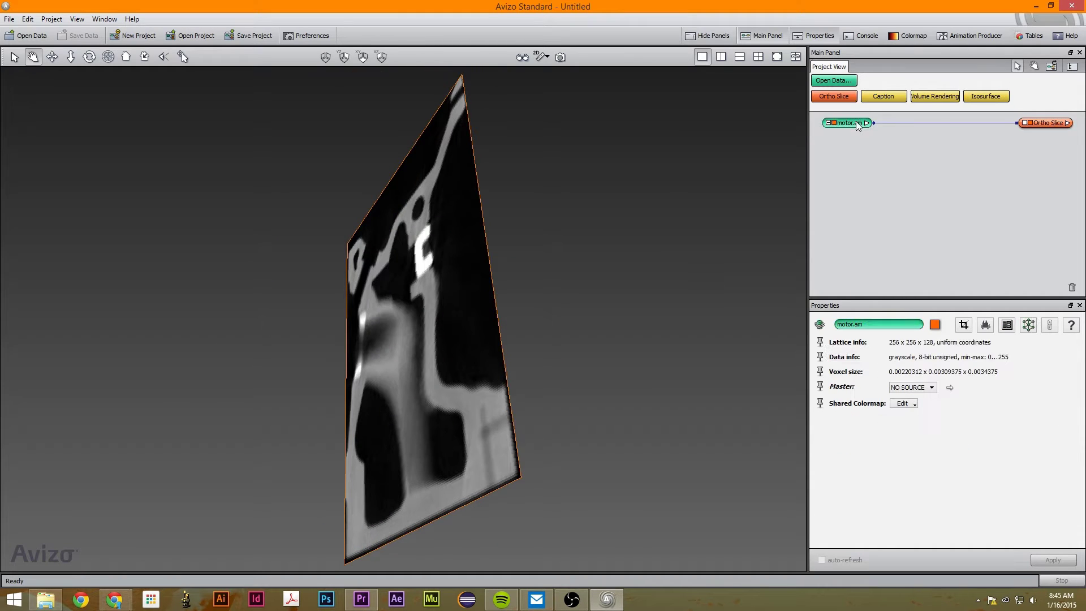
click(933, 96)
drag(288, 242, 1014, 141)
click(1015, 141)
drag(347, 184, 736, 187)
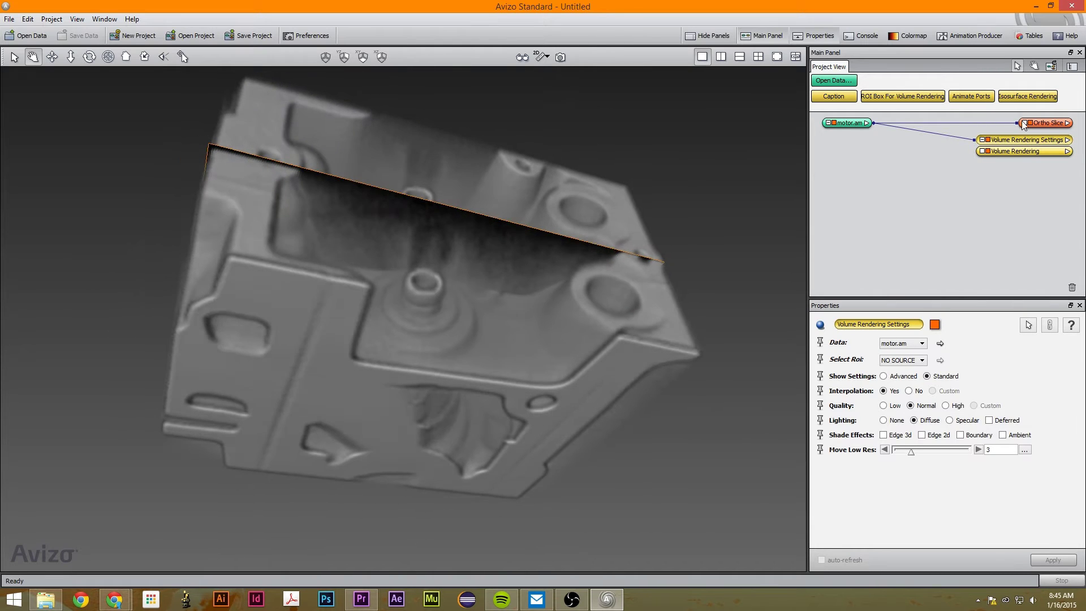
Step: Try the xy, xz and yz orientations of the Ortho Slice and leave it on xz
click(1040, 122)
click(910, 375)
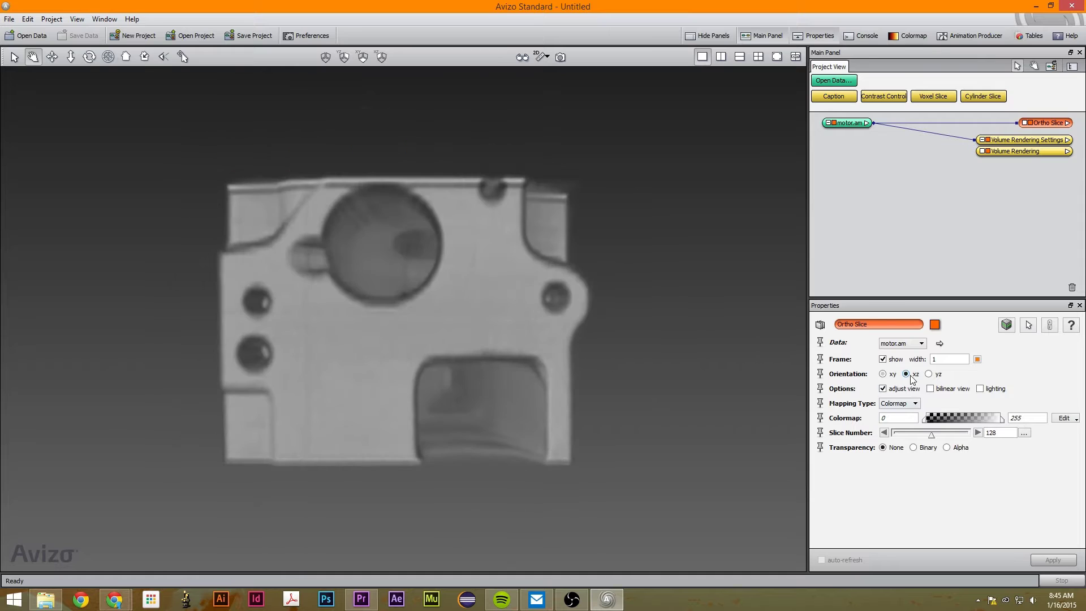
click(930, 373)
click(907, 377)
drag(598, 326, 258, 345)
click(929, 374)
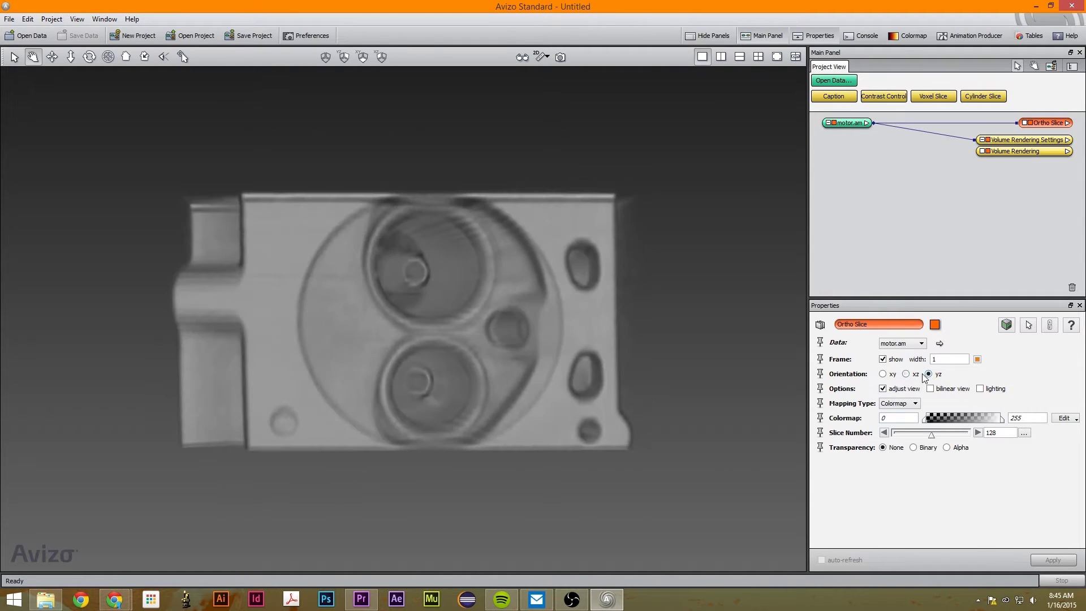
click(884, 374)
click(907, 374)
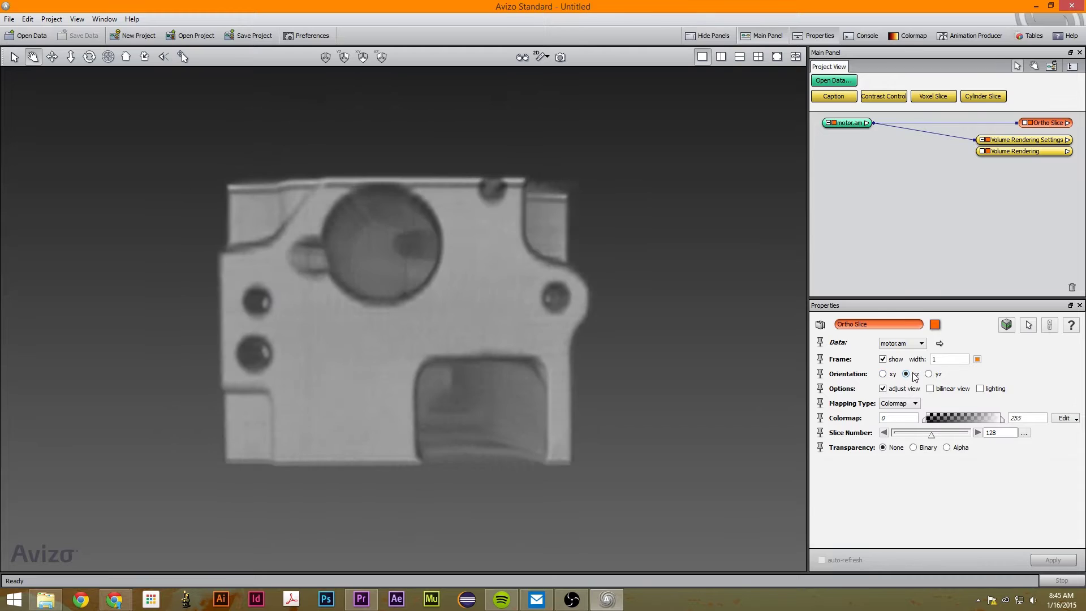
Step: Set the lower colormap limit of the Volume Rendering to 40
click(1021, 141)
click(1011, 152)
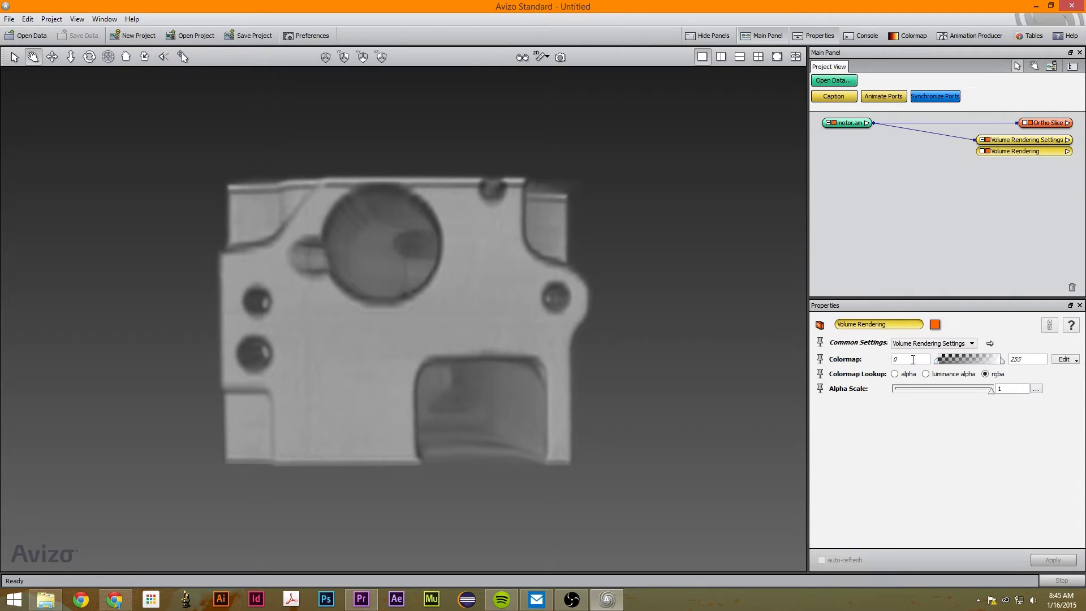
text(40)
key(Return)
drag(517, 326, 462, 101)
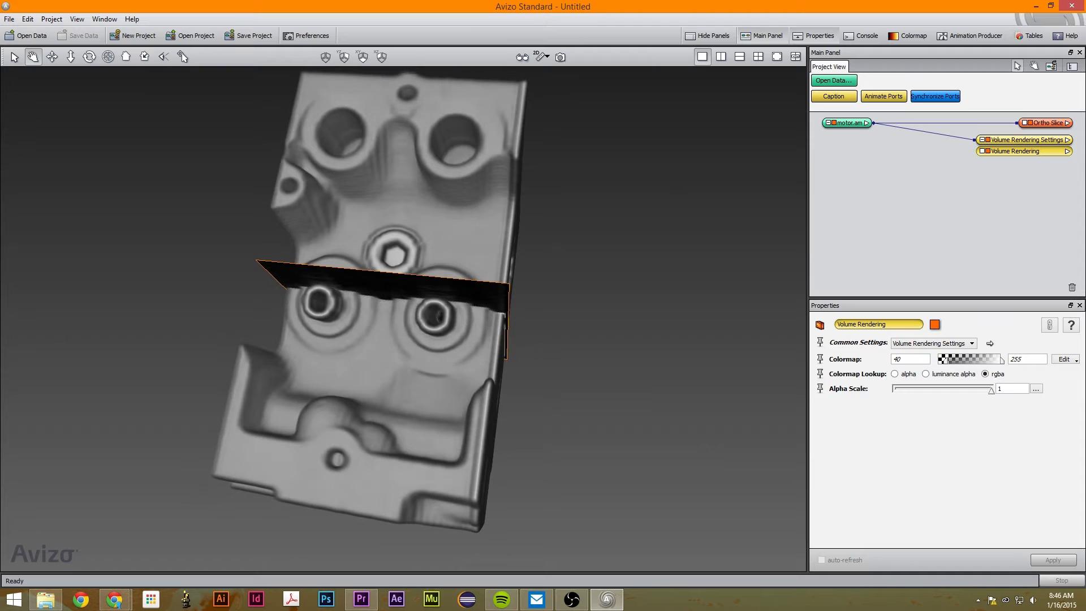
Step: Toggle the Ortho Slice's clipping repeatedly to compare the cut and uncut volume rendering
click(1040, 123)
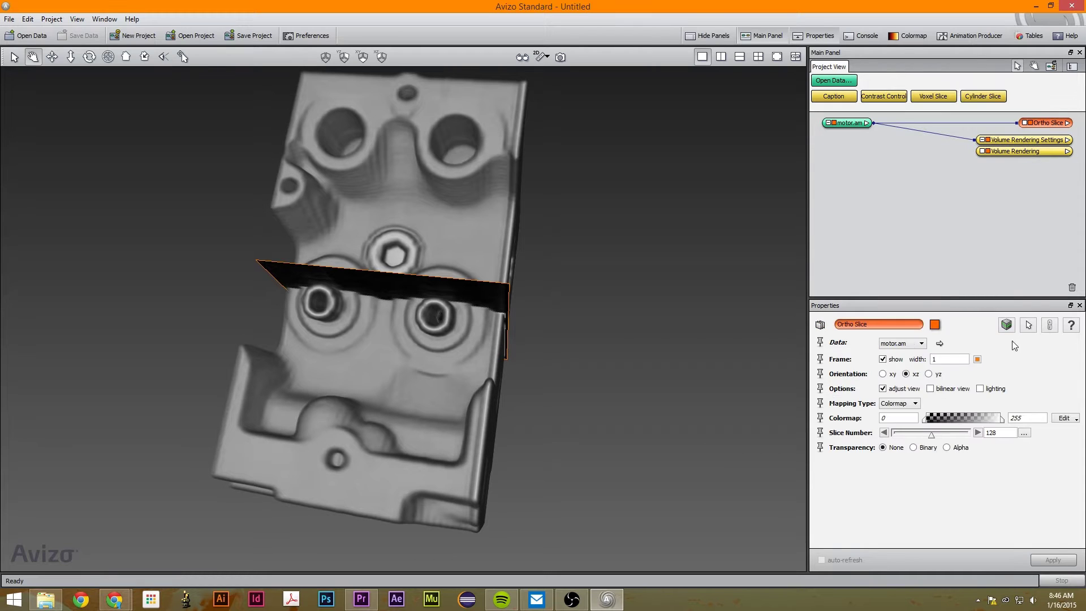
click(1006, 325)
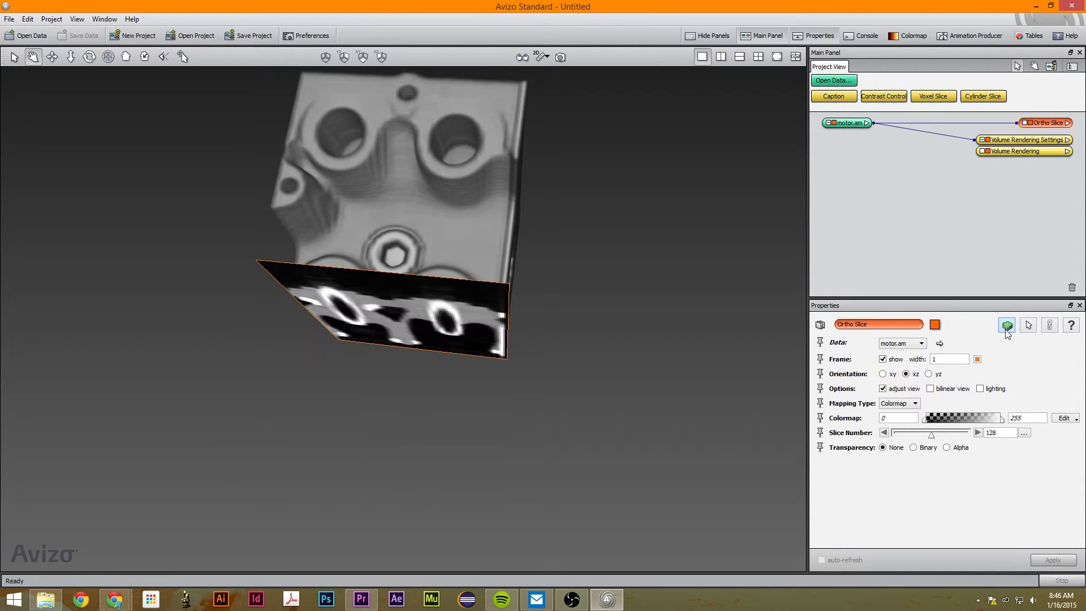
click(1007, 330)
click(1006, 330)
click(1006, 327)
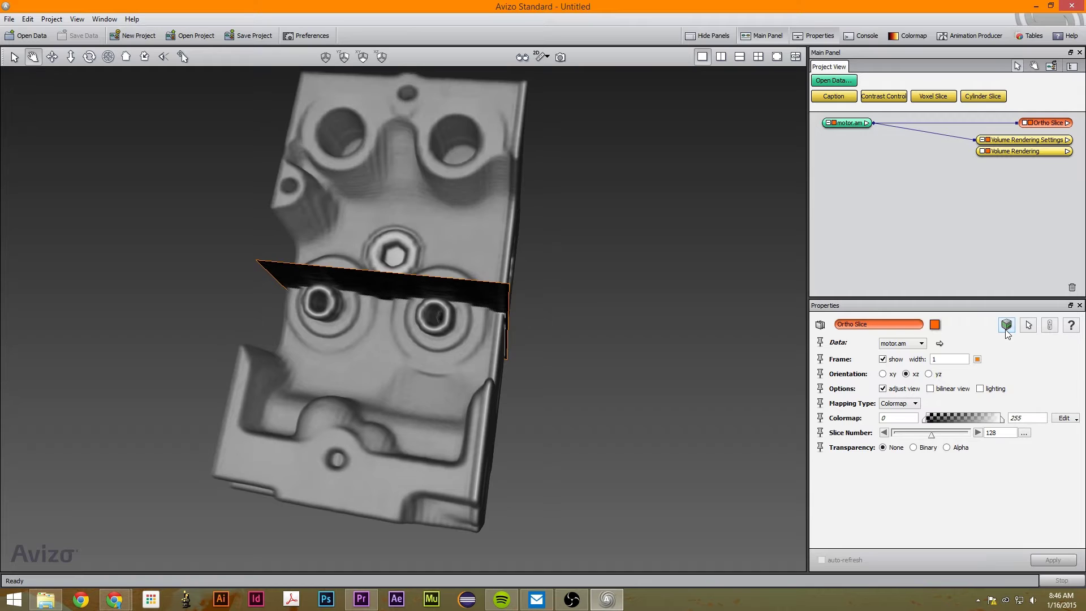
click(1007, 326)
click(1006, 327)
click(1006, 327)
click(1007, 328)
click(1006, 329)
click(1007, 328)
click(1007, 328)
click(1007, 328)
Step: Clip the volume with the Ortho Slice, adjusting its colormap range to about -19 to 500 and its slice number to 117
drag(927, 420, 971, 419)
click(1007, 324)
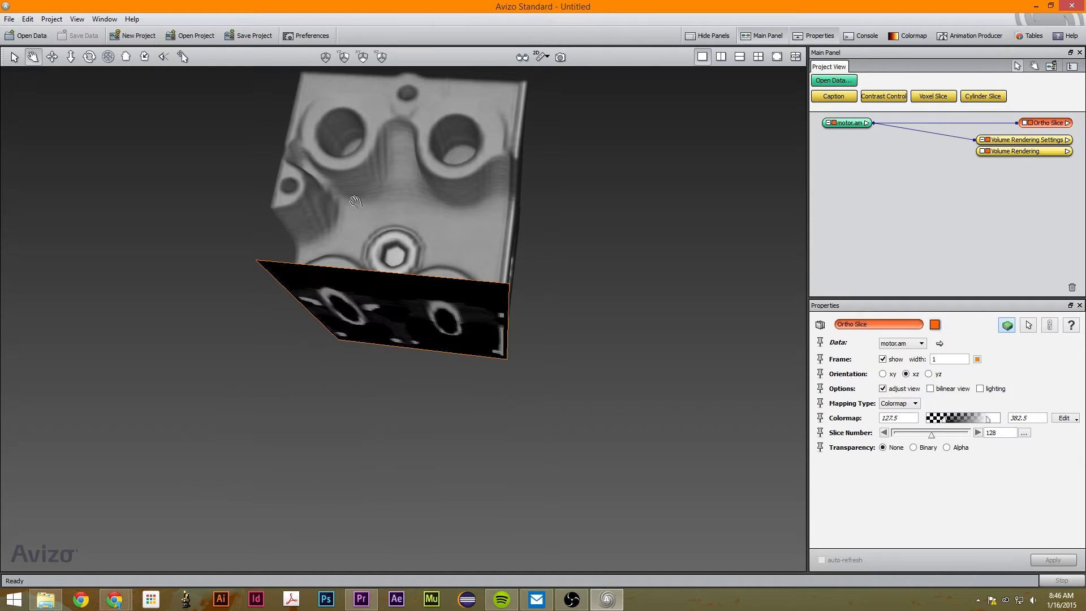
drag(355, 201, 679, 283)
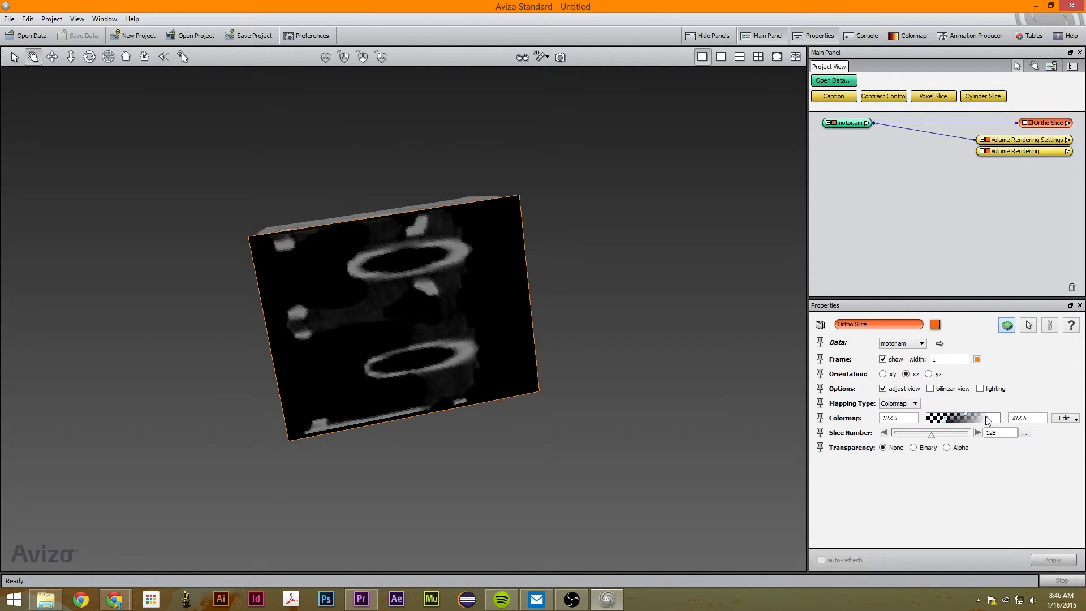
drag(988, 419, 892, 434)
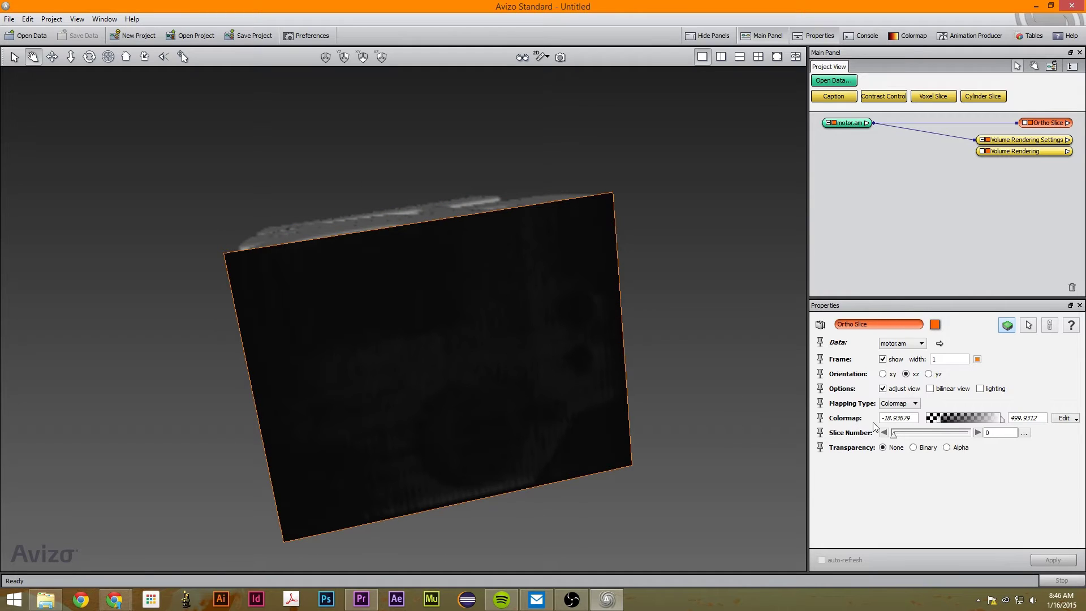
scroll(384, 421, up, 3)
scroll(383, 419, down, 3)
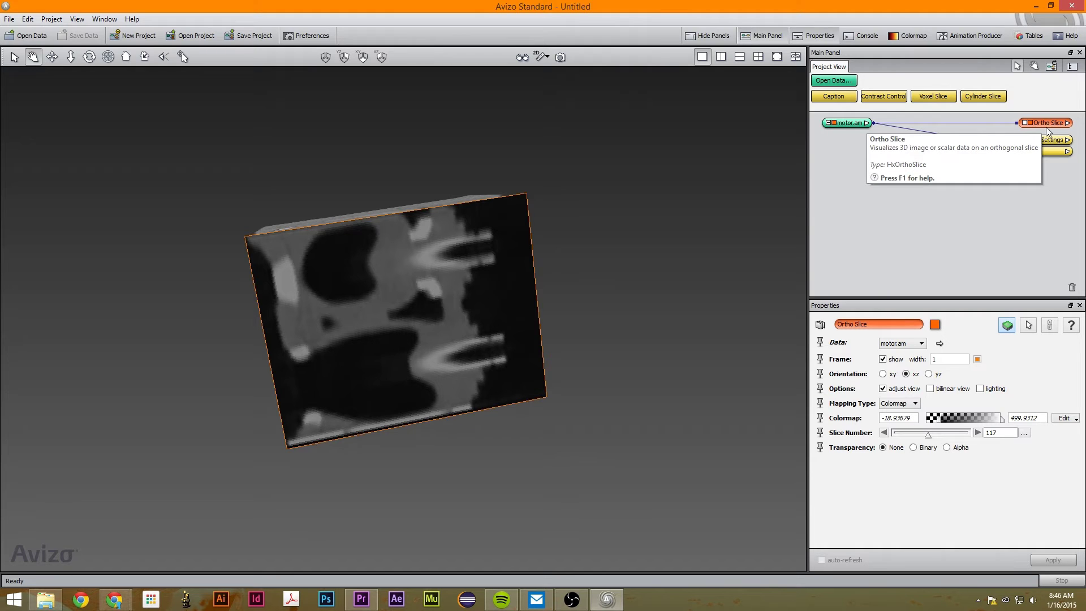
Step: Delete the Ortho Slice and attach Ortho Views to motor.am instead
key(Delete)
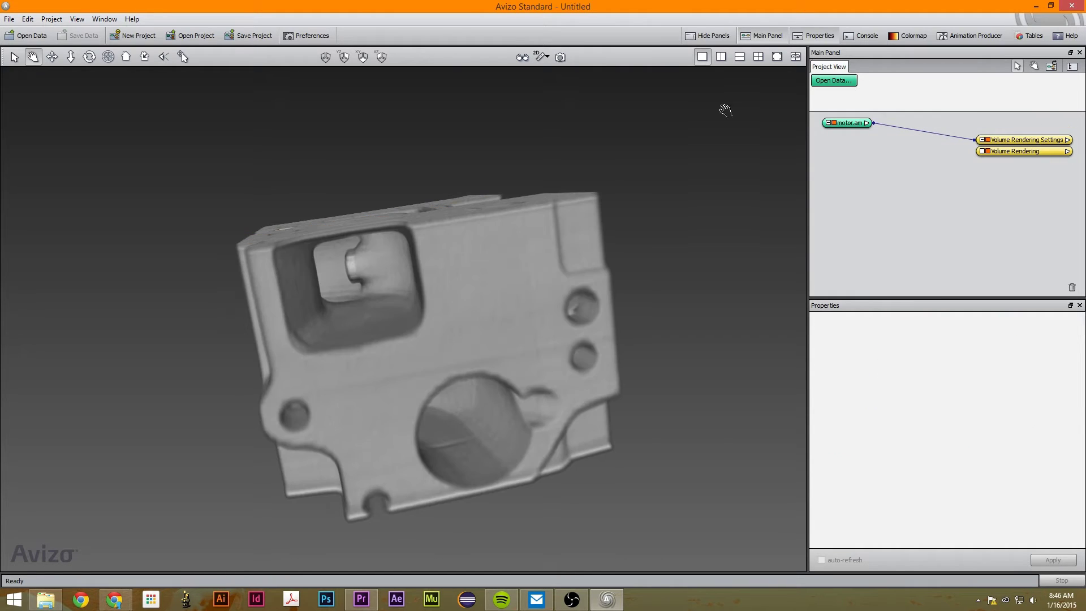
click(843, 123)
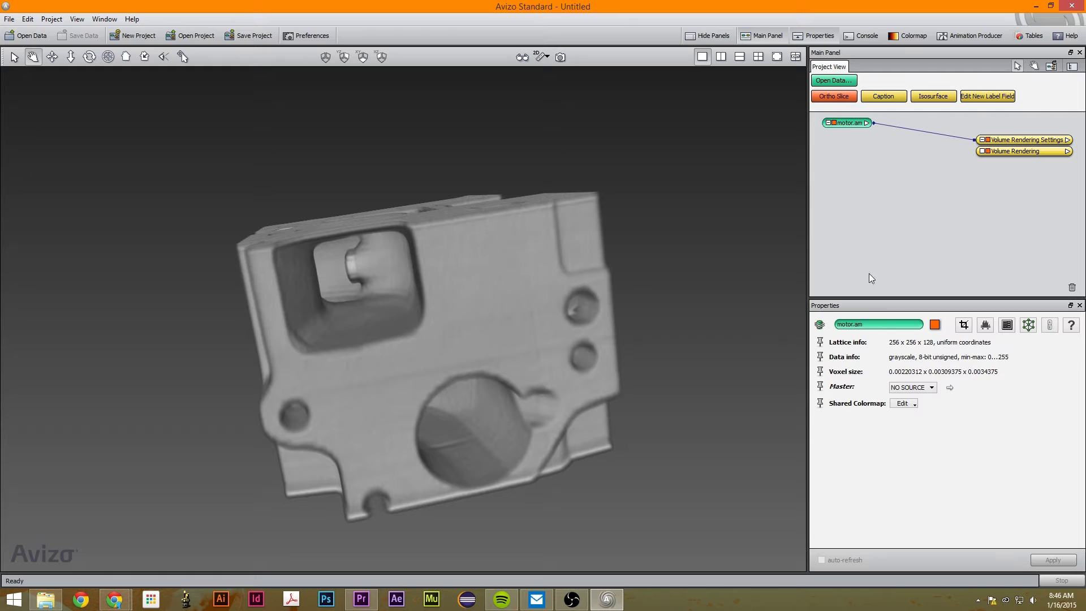
right_click(844, 124)
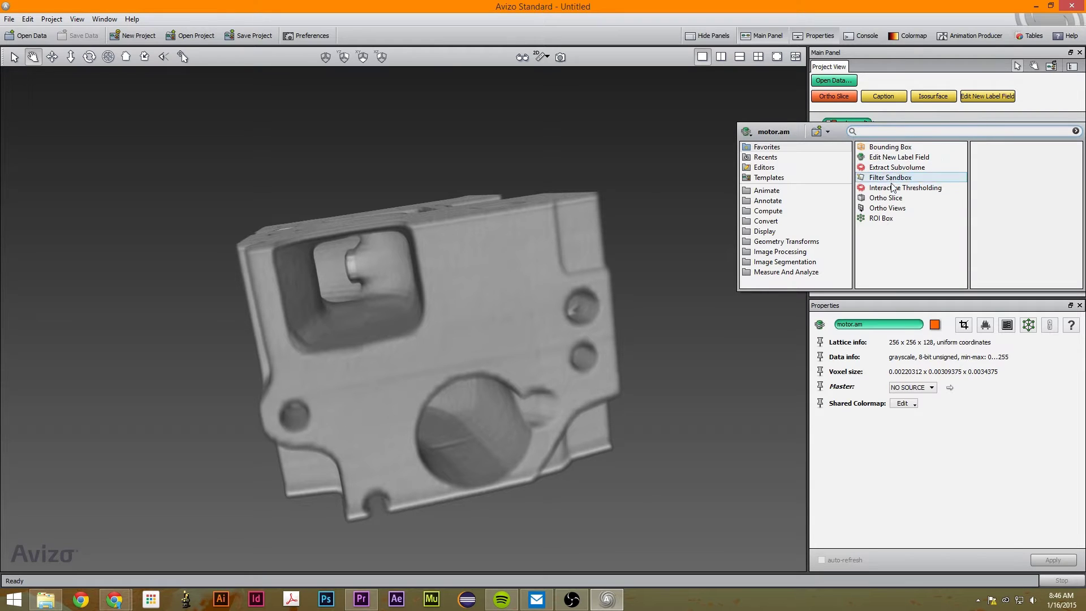
click(888, 209)
double_click(887, 208)
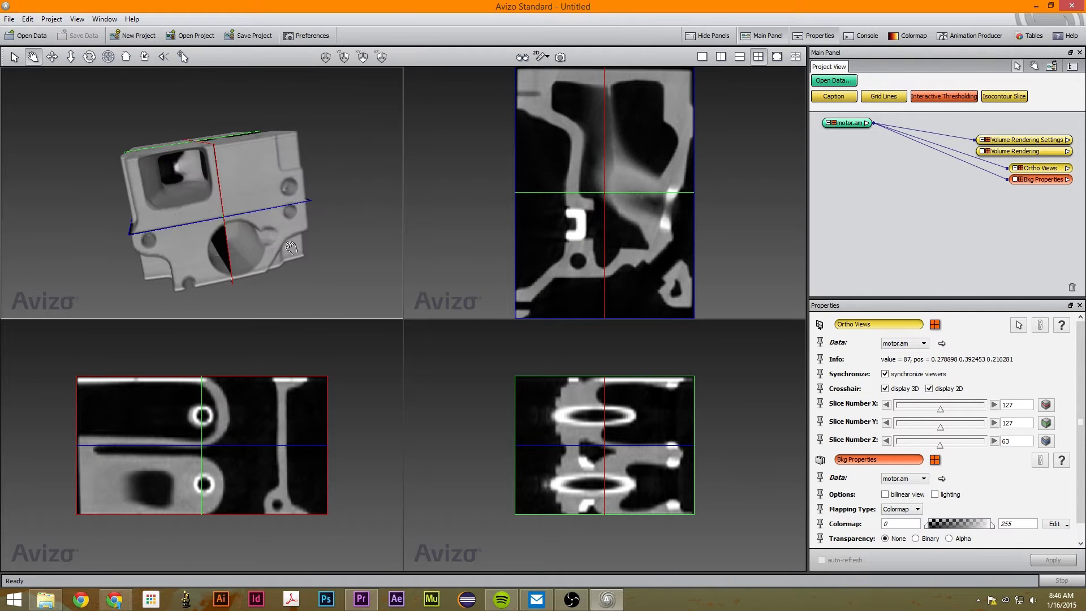
Step: Turn on clipping of the volume rendering by the X, Y and Z slices of the Ortho Views
drag(292, 248, 432, 166)
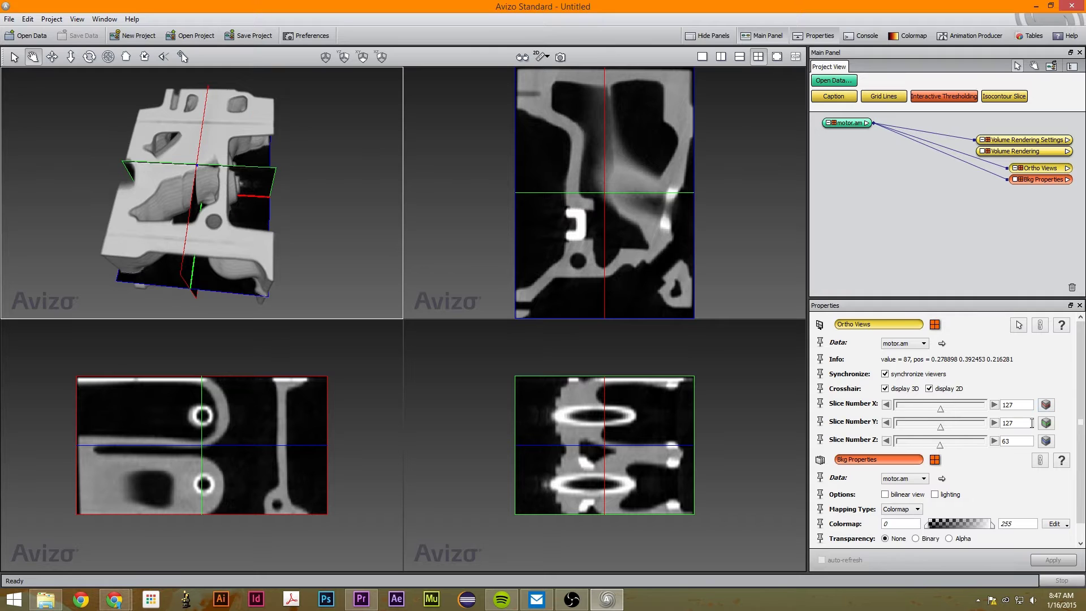
click(1046, 406)
click(1045, 405)
click(1046, 406)
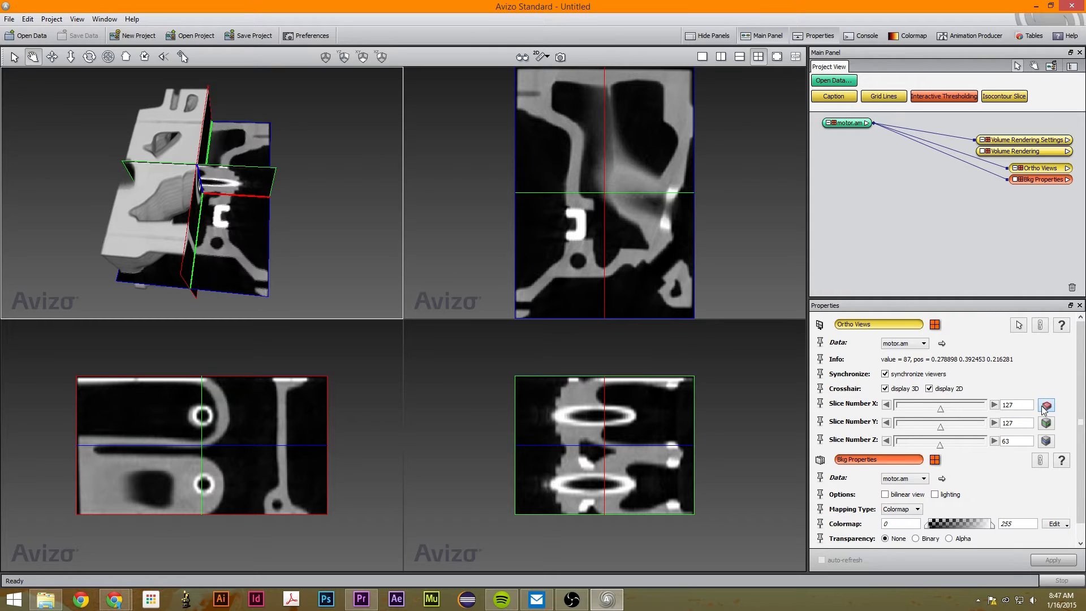
click(1045, 405)
click(1045, 405)
click(1046, 441)
drag(257, 267, 408, 349)
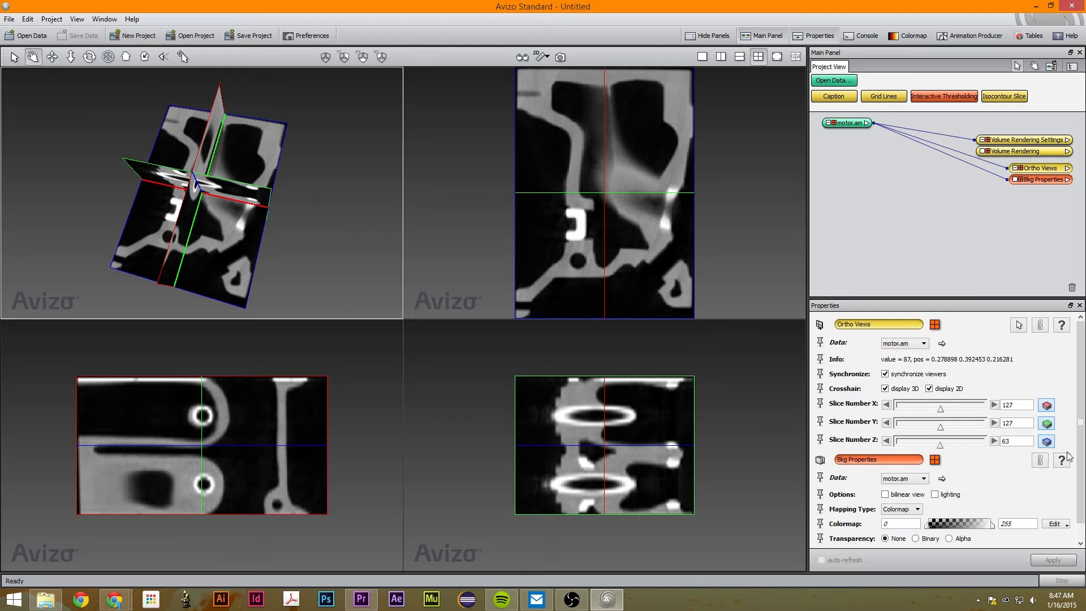
Step: Turn off clipping by the Z slice of the Ortho Views and move that slice to number 40
click(1047, 441)
click(1047, 442)
click(1047, 442)
click(1047, 442)
click(1047, 441)
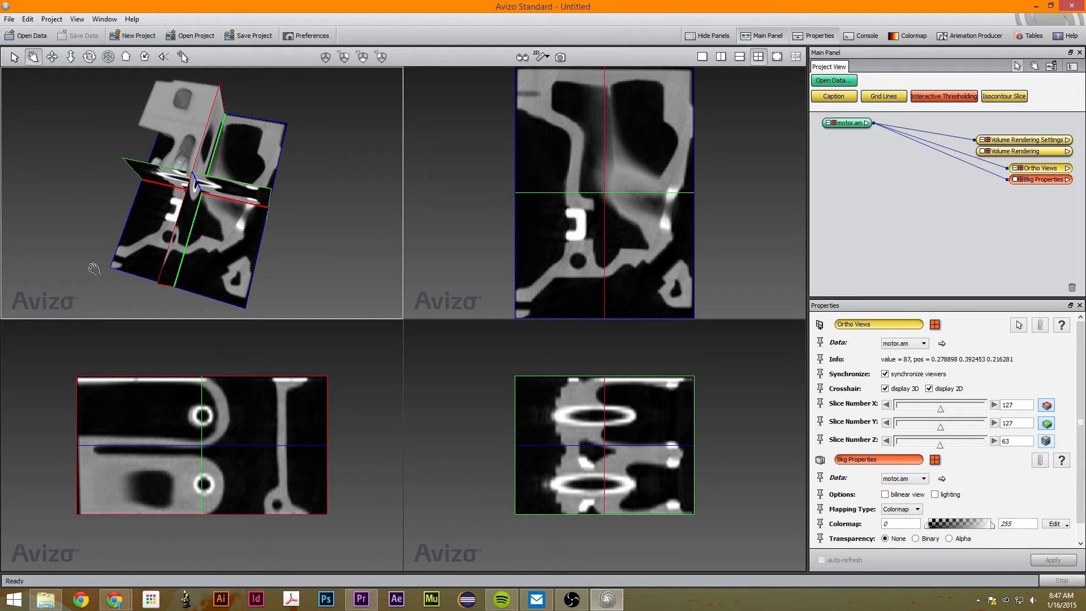
drag(359, 179, 365, 279)
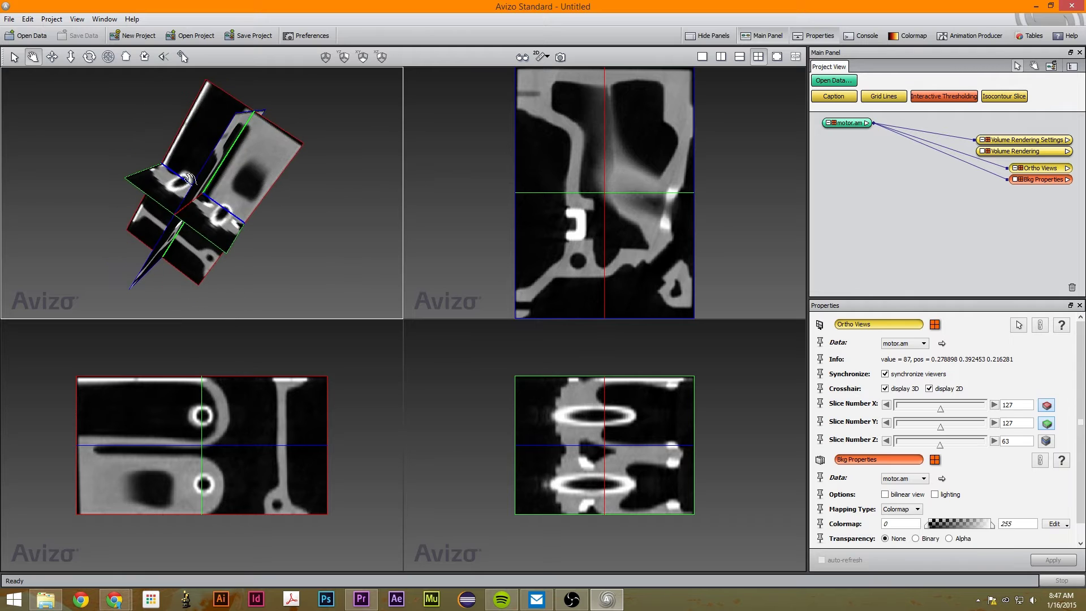
drag(188, 179, 370, 94)
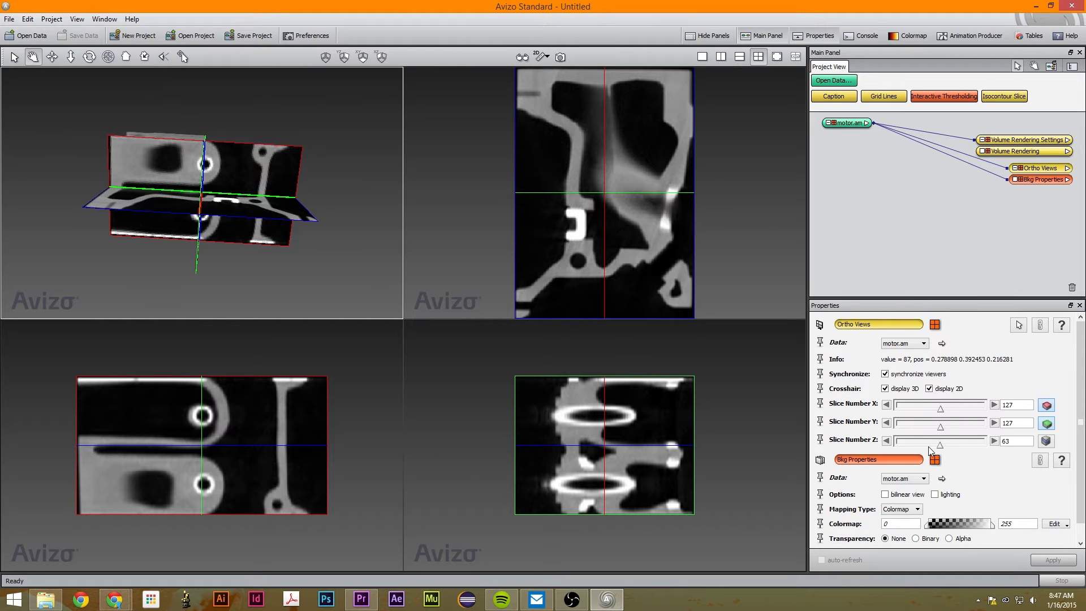
mouse_move(941, 445)
mouse_down()
mouse_move(965, 447)
mouse_move(925, 445)
mouse_up()
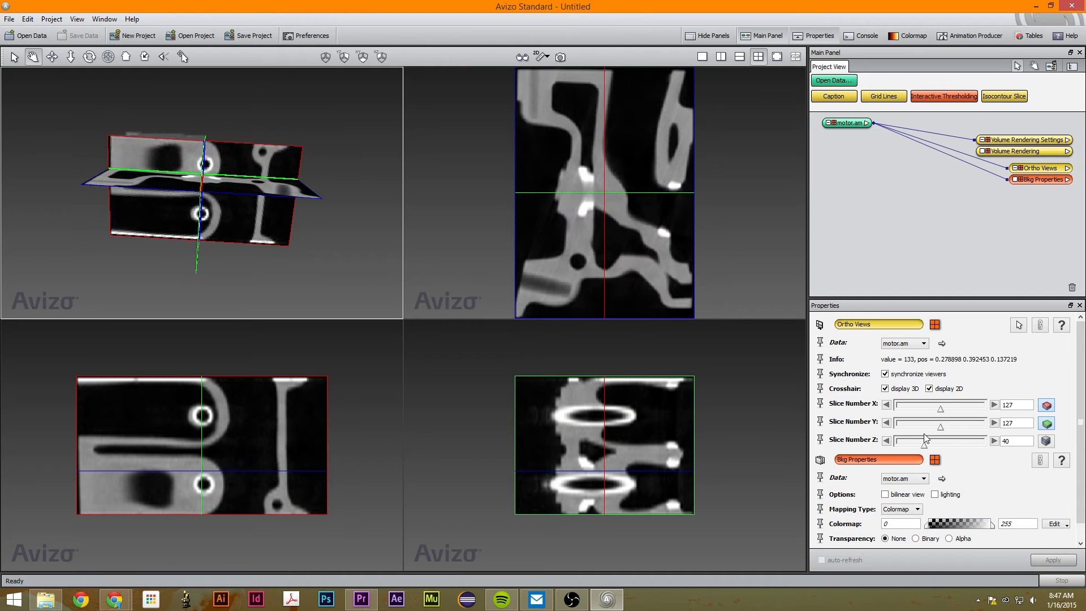
Step: Try the single-viewer and two stacked viewer layouts, finishing with two viewers side by side
click(747, 210)
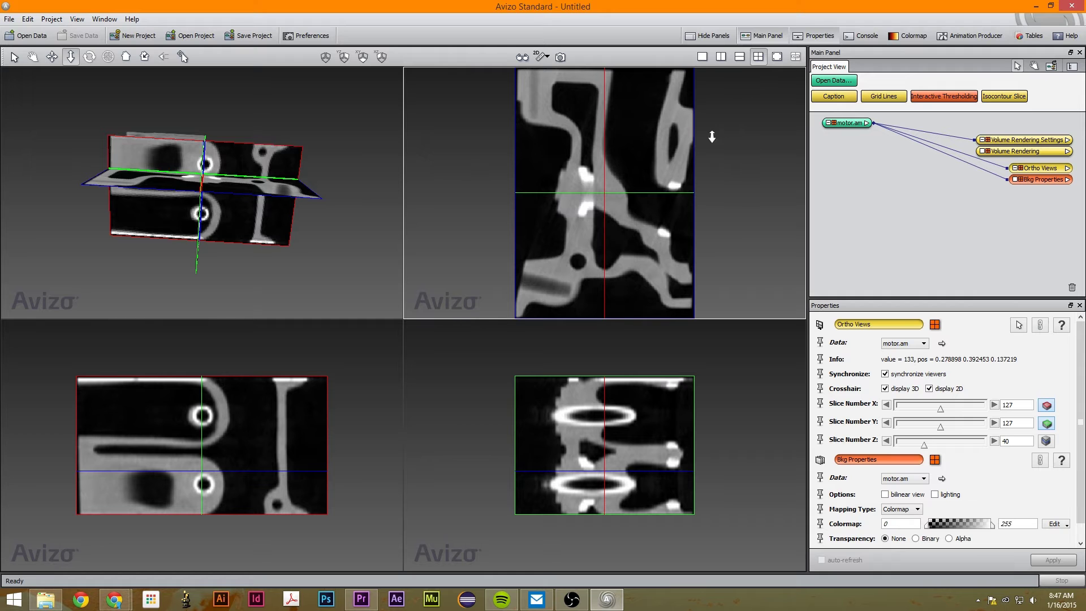
click(702, 57)
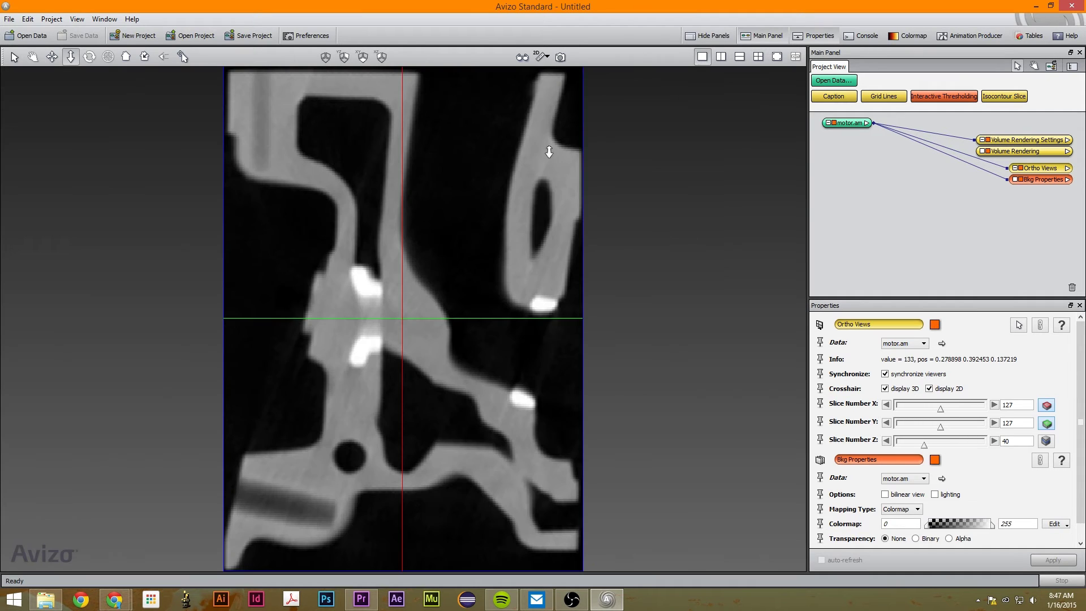
drag(521, 296, 764, 326)
click(740, 57)
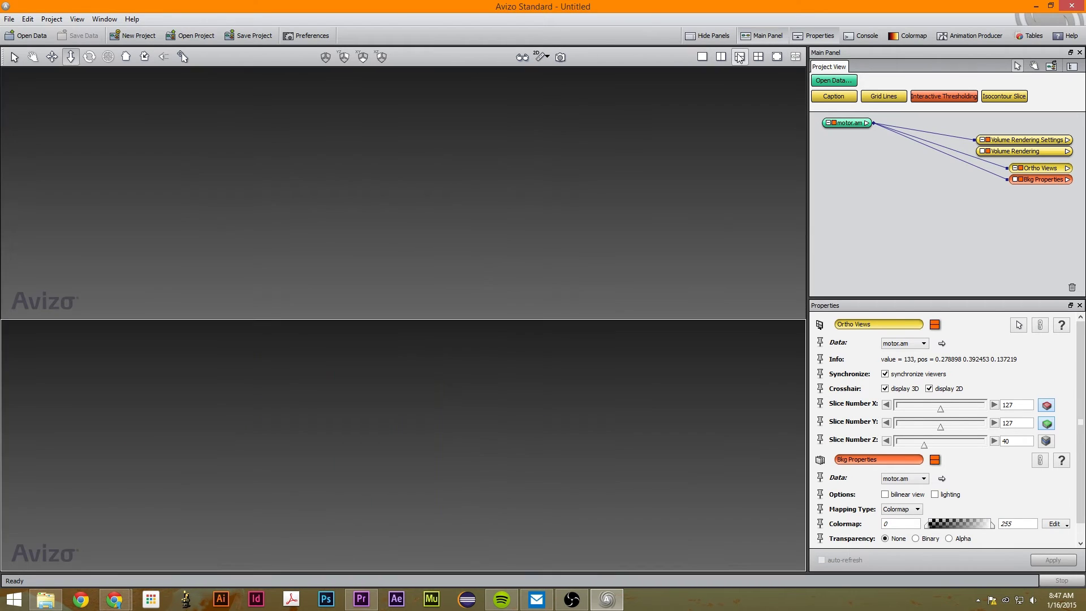
drag(543, 262, 464, 215)
click(720, 57)
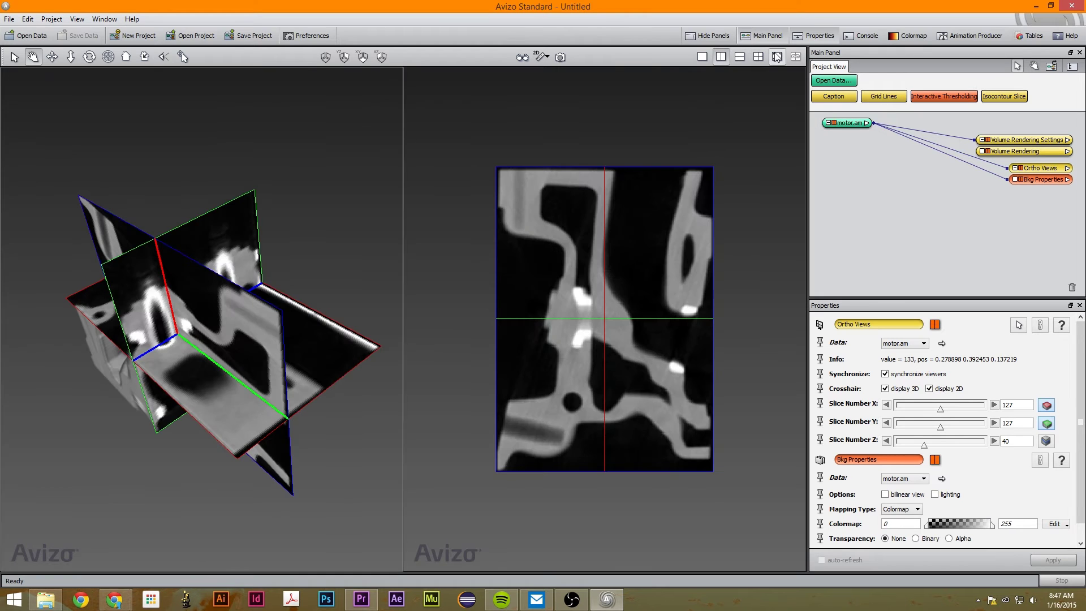
Step: Show the 3D viewer in full screen and return to the normal window with the panels
click(778, 56)
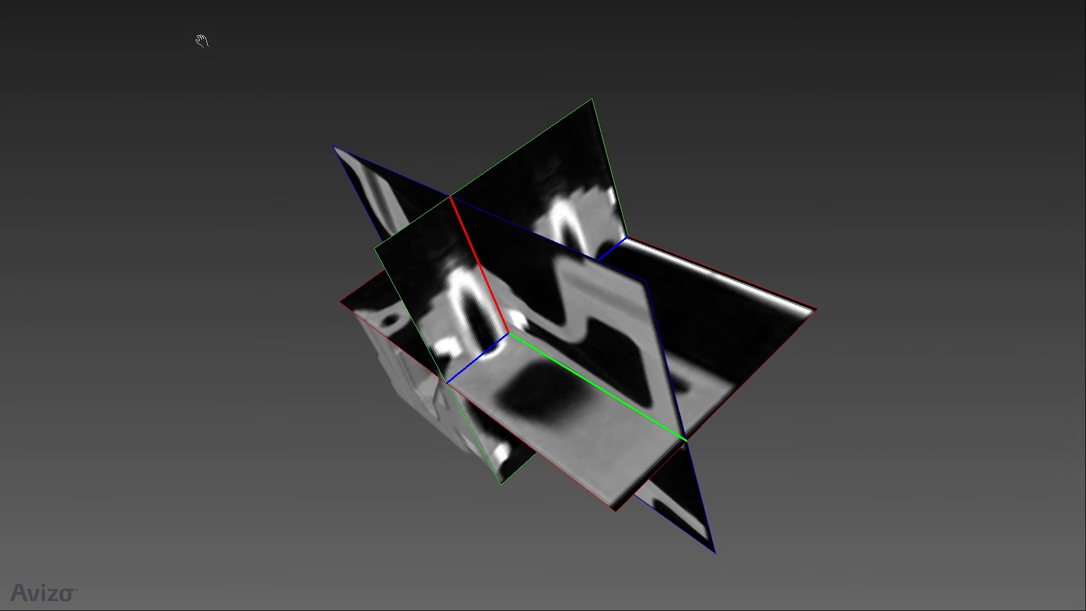
right_click(239, 79)
click(285, 113)
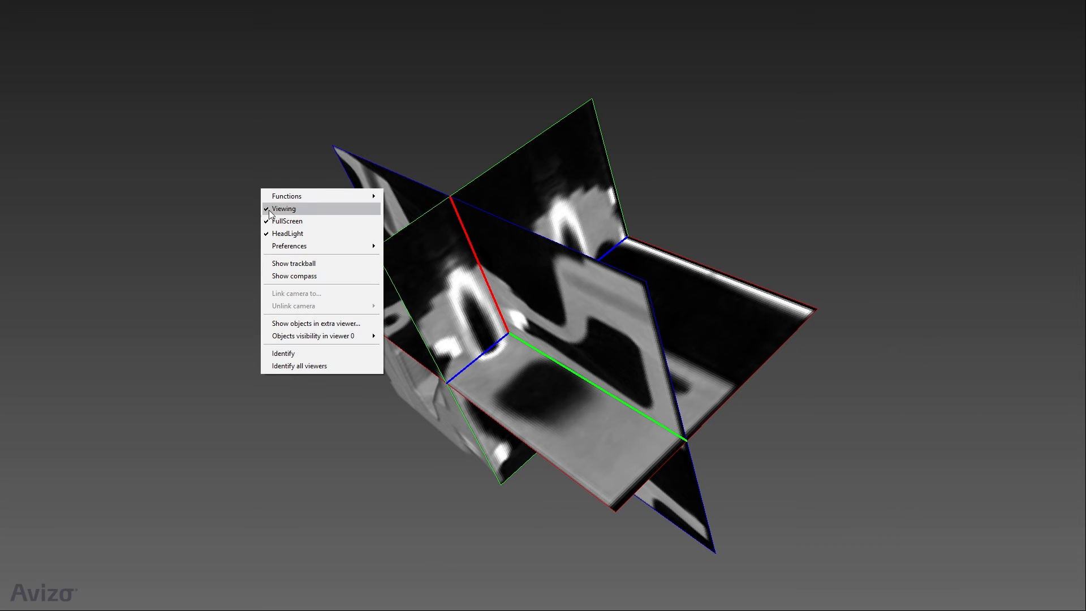
click(277, 223)
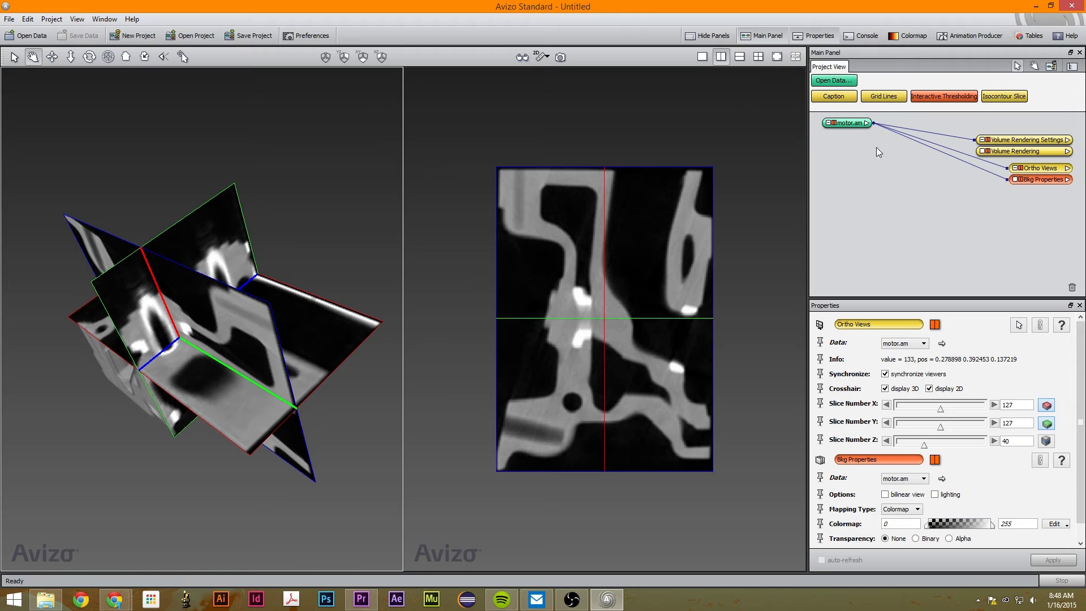
Step: Rearrange the Ortho Views and Volume Rendering Settings modules in the project graph
drag(1046, 172, 998, 210)
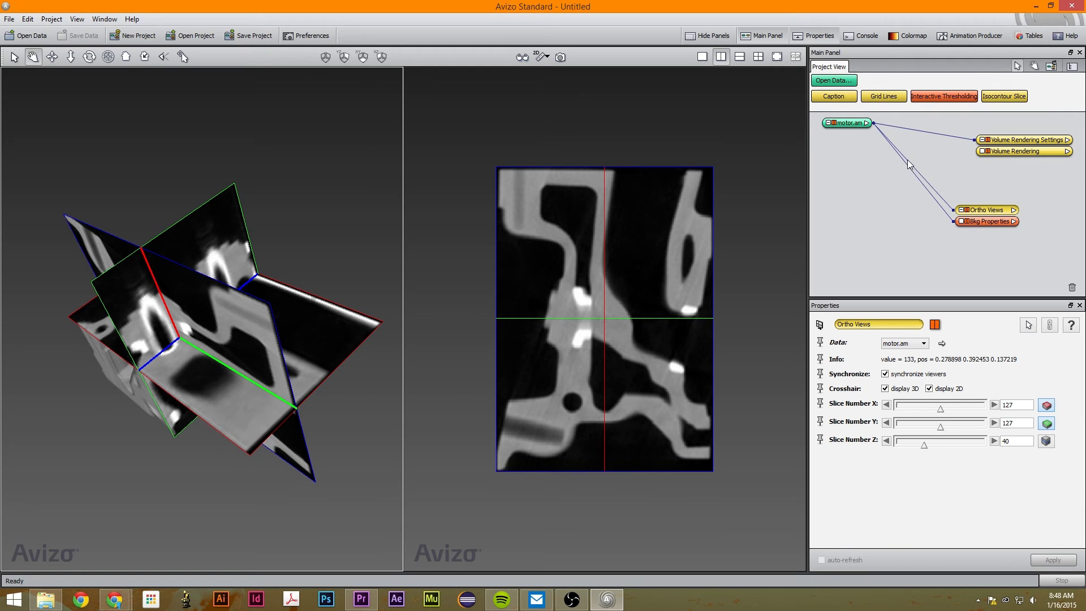
drag(1034, 140, 1031, 133)
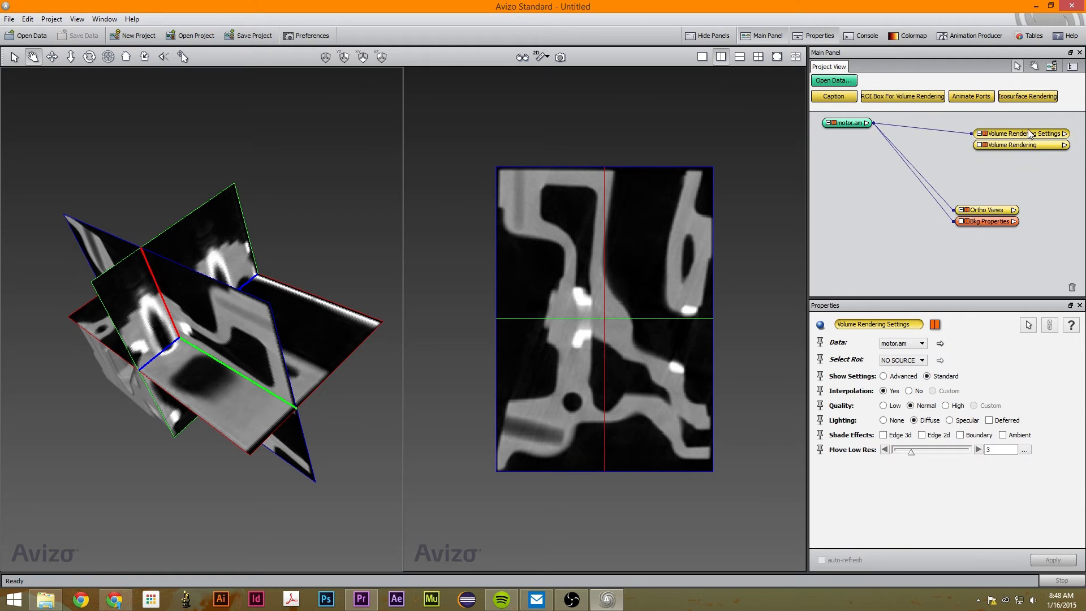
drag(1004, 217, 1052, 173)
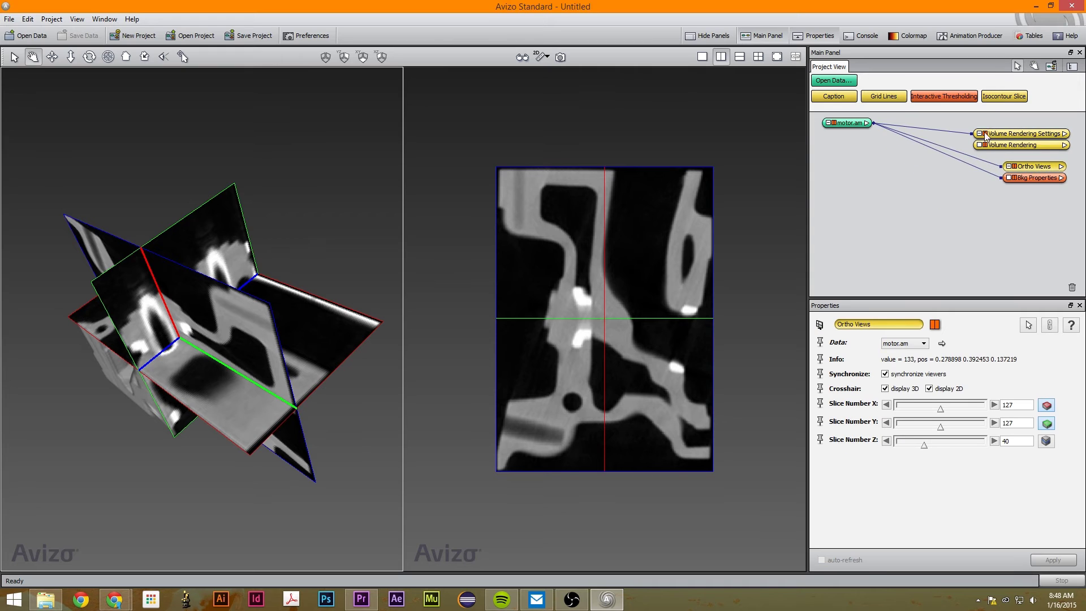
Step: Switch to the single-viewer layout and hide the Ortho Views, their Bkg Properties and the Volume Rendering
click(702, 56)
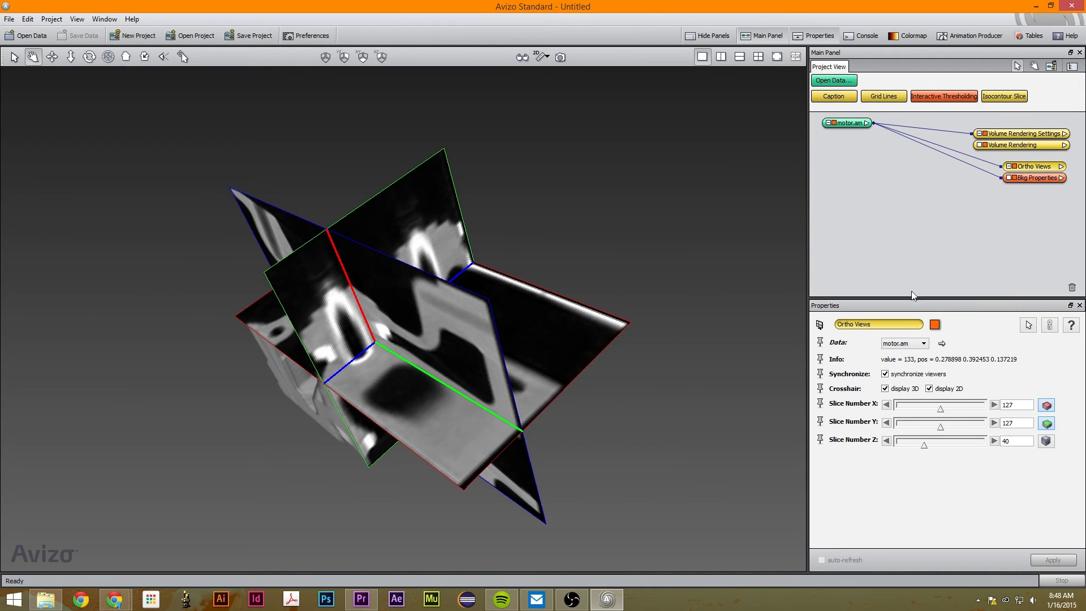
click(1013, 166)
click(1014, 177)
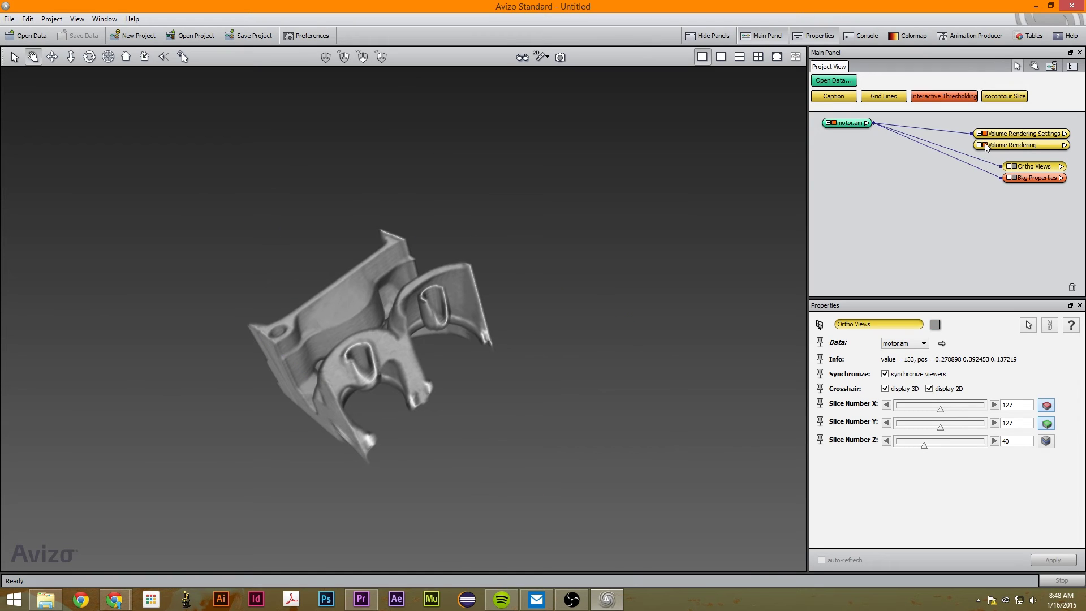
click(985, 145)
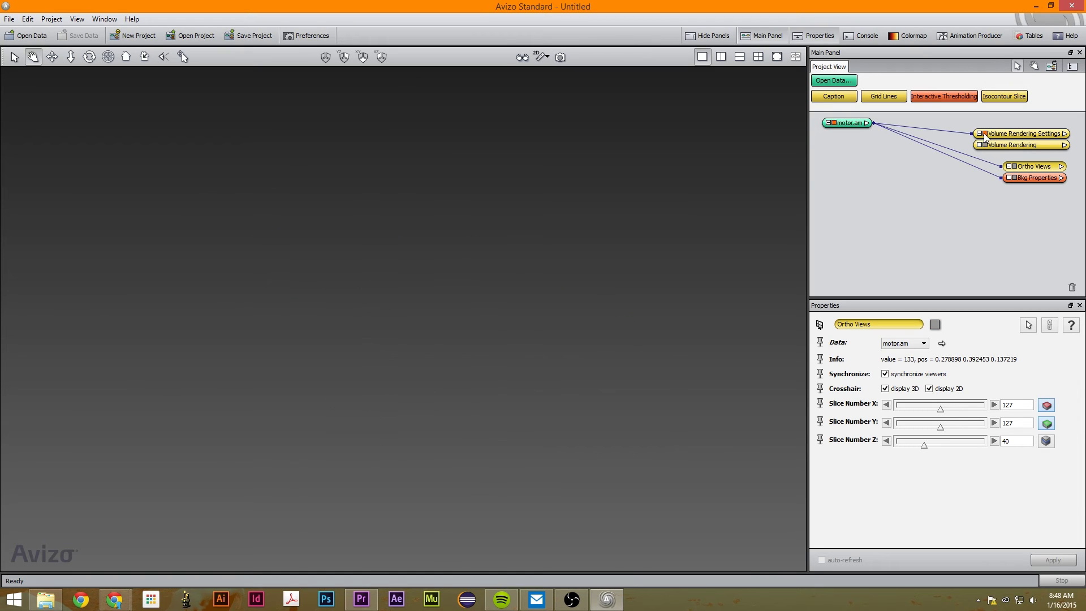
Step: Delete the Volume Rendering Settings and Ortho Views modules with their attached modules, leaving only motor.am in the project
click(846, 123)
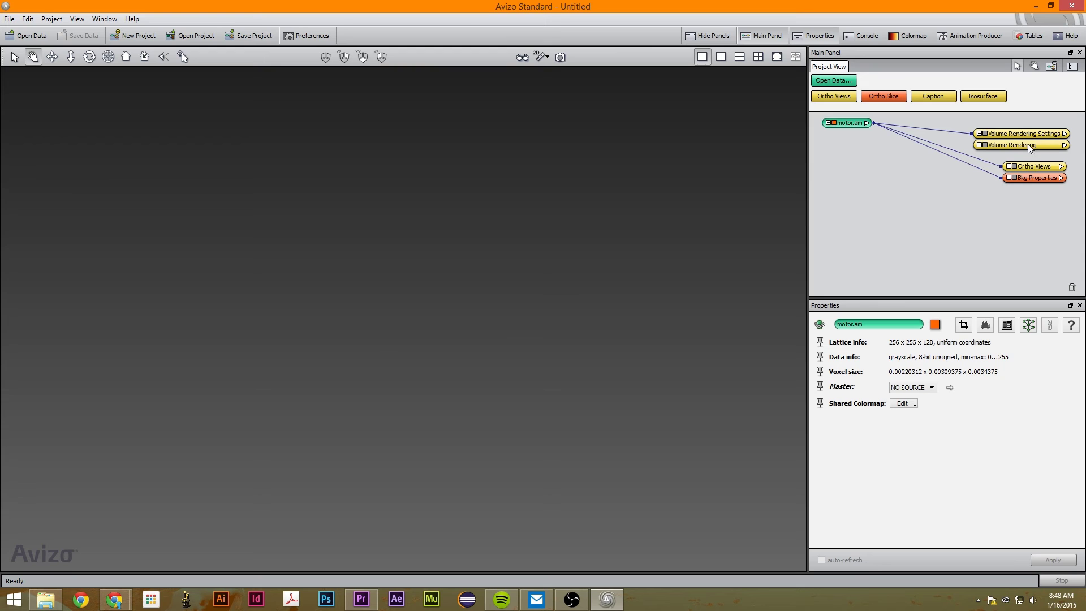
drag(1013, 131, 1073, 234)
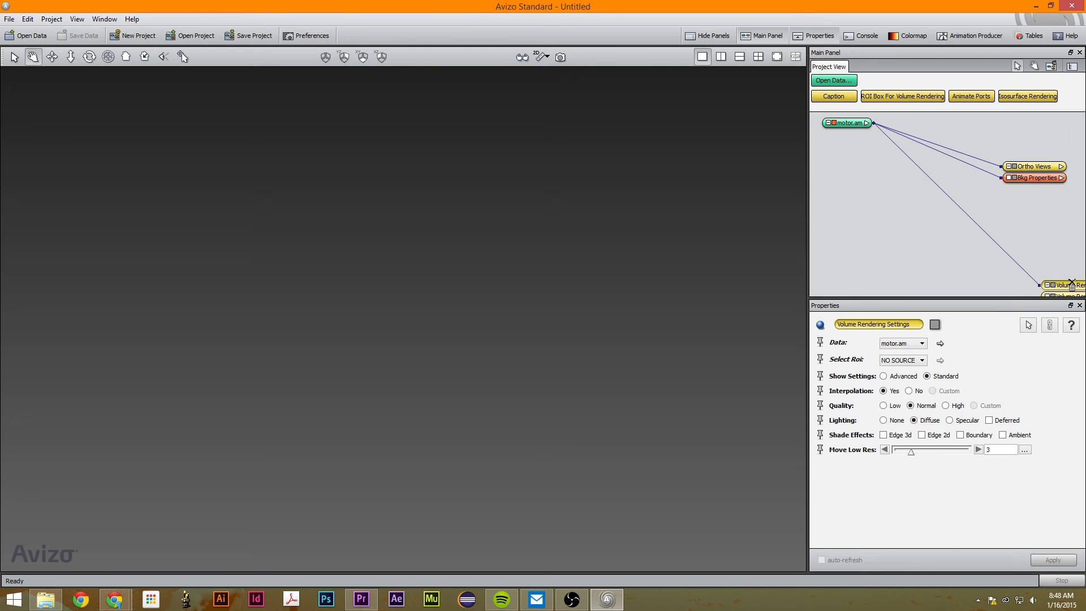
drag(1071, 283, 1072, 286)
drag(1047, 167, 1072, 288)
Step: Search the modules available for motor.am for "iso" and attach an Isosurface to the data
click(853, 124)
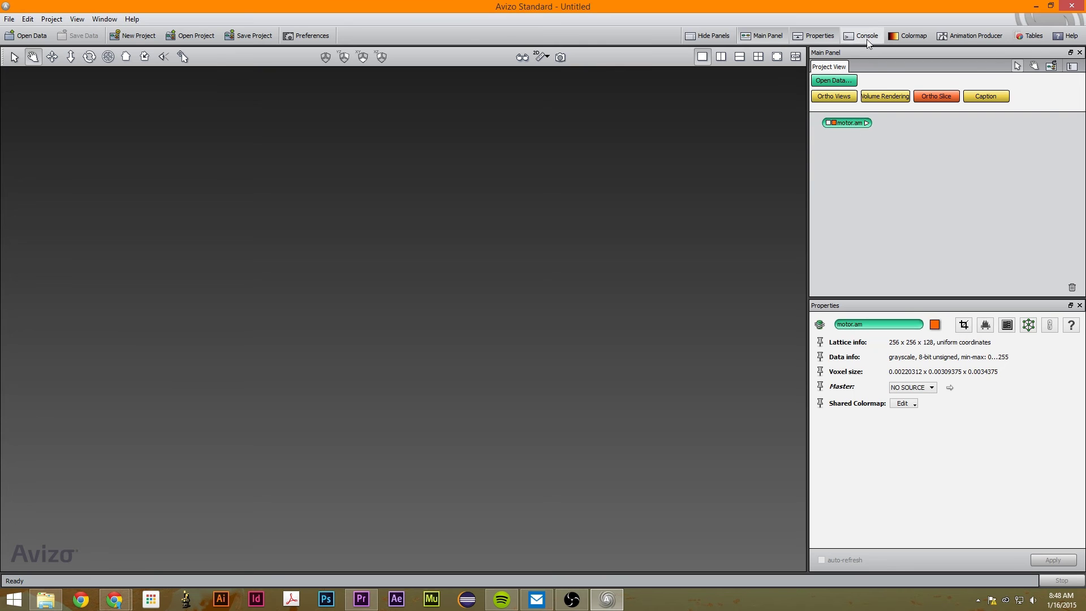
right_click(857, 124)
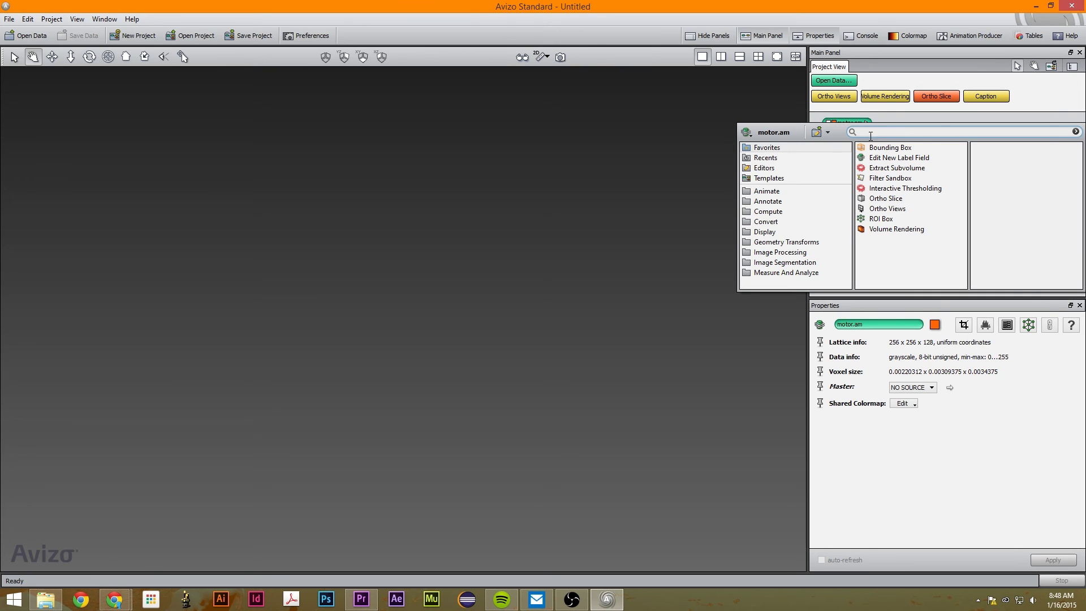
text(iso)
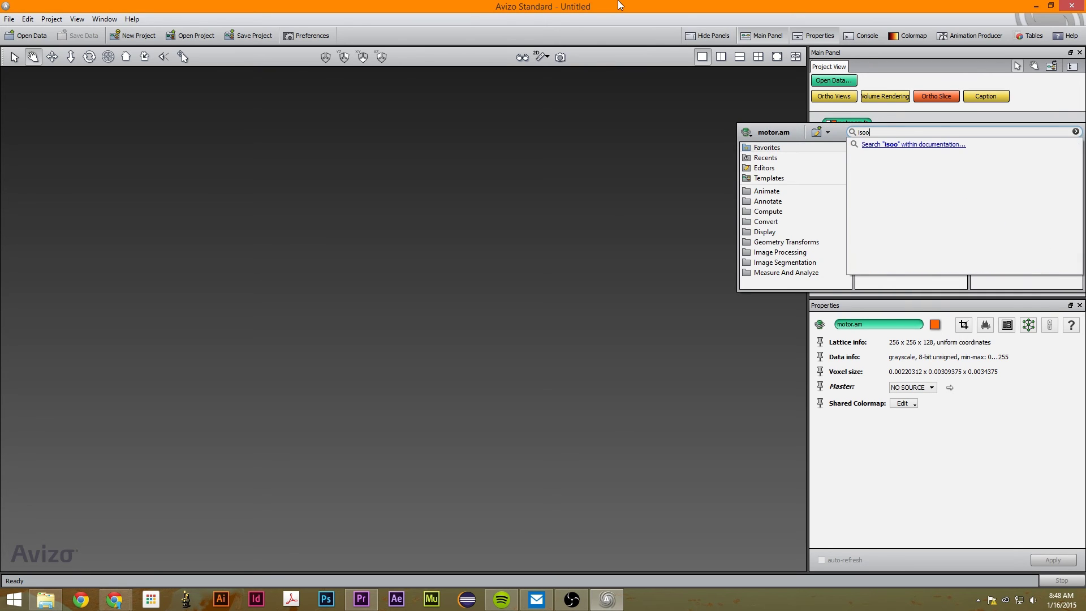
key(Return)
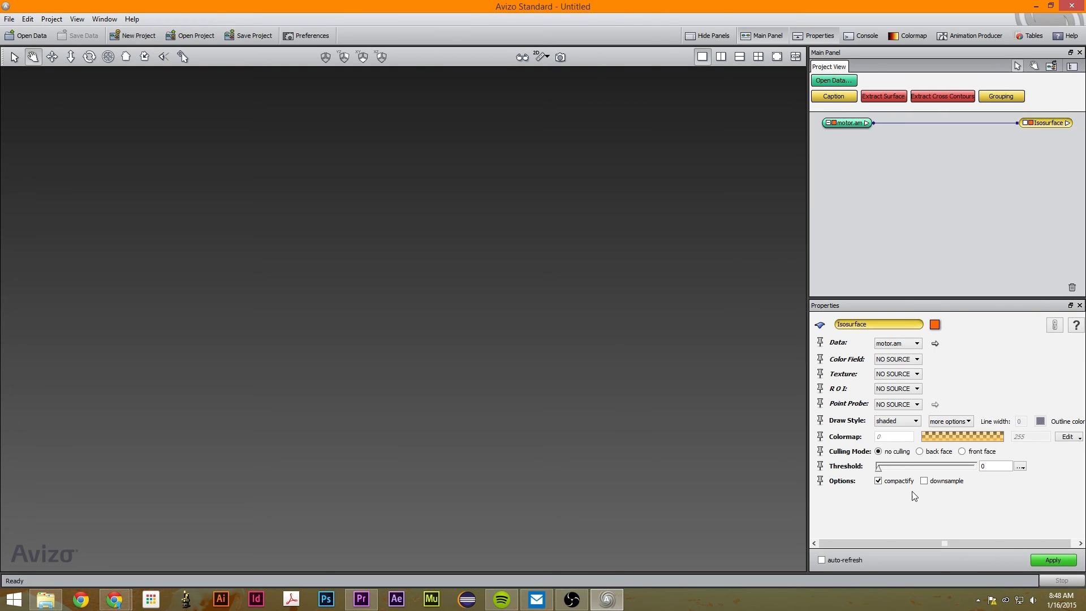
Step: Set the Isosurface threshold to 70, apply it and turn on auto-refresh
drag(879, 467, 933, 471)
click(1020, 466)
click(1006, 468)
text(70)
key(Return)
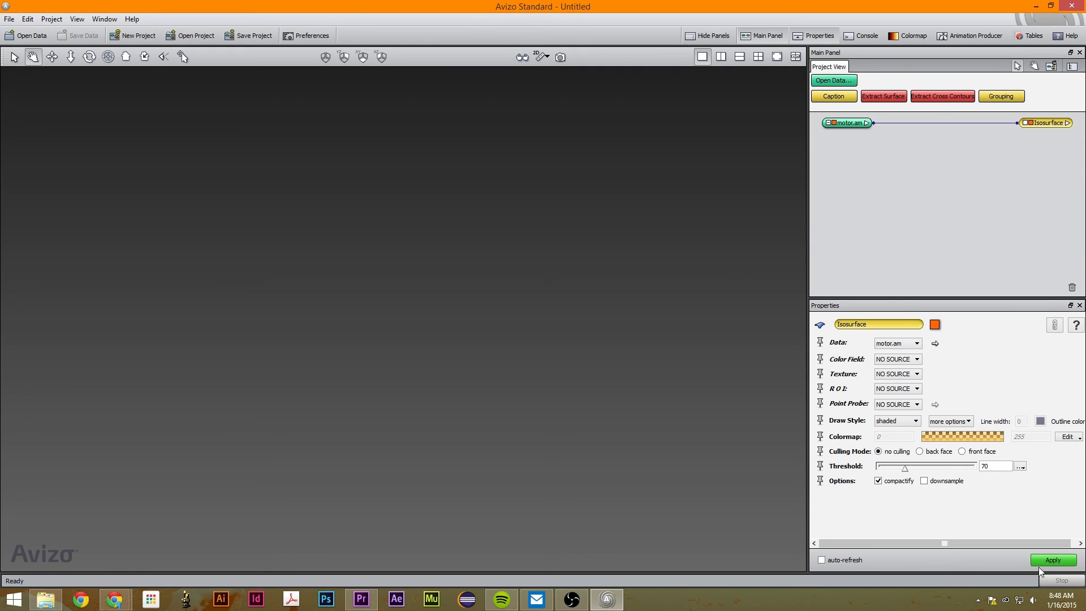
click(846, 562)
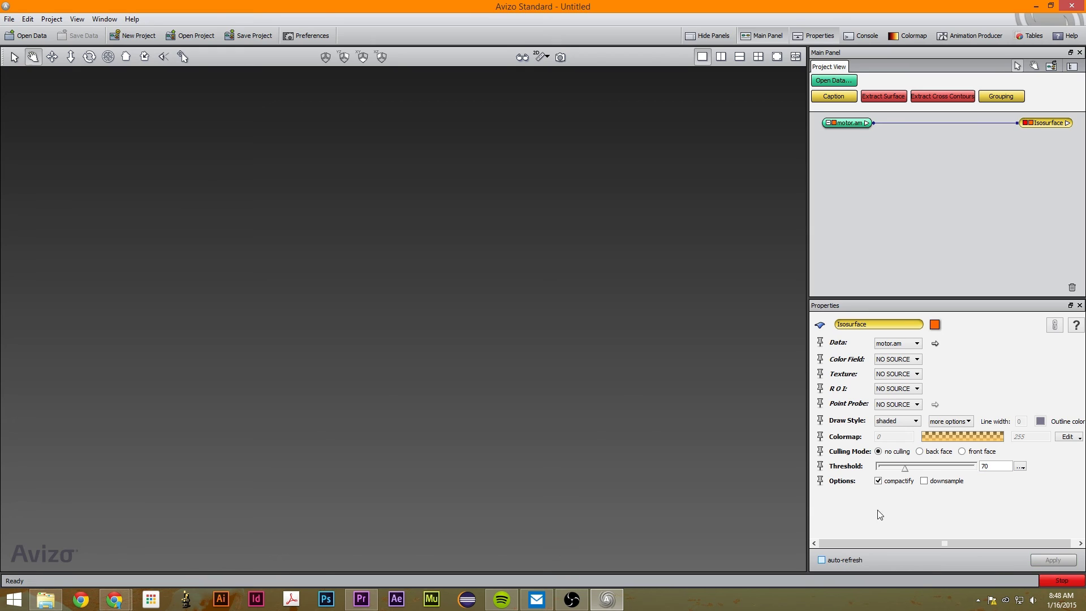
Step: Try Isosurface thresholds of about 106 and 82, finishing at about 121
drag(419, 315, 225, 286)
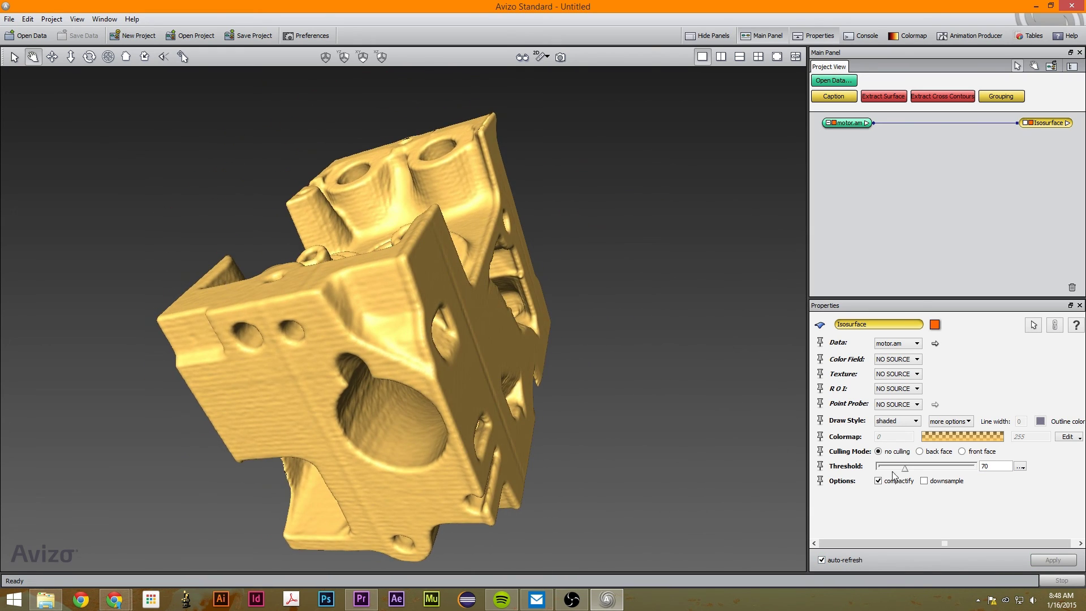
mouse_move(907, 471)
mouse_down()
mouse_move(946, 472)
mouse_move(922, 478)
mouse_up()
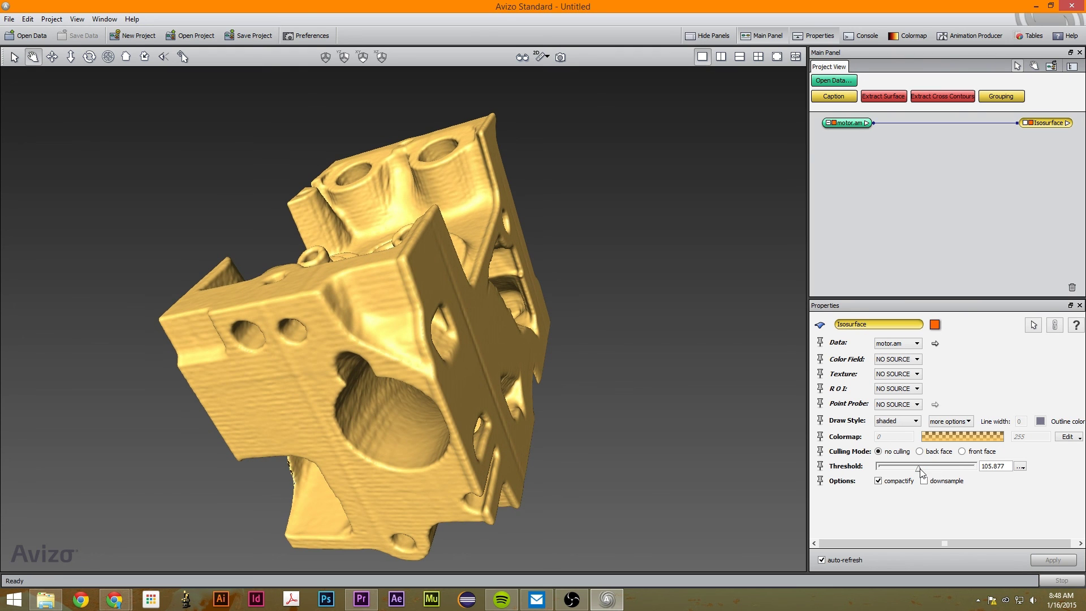
drag(477, 381, 509, 308)
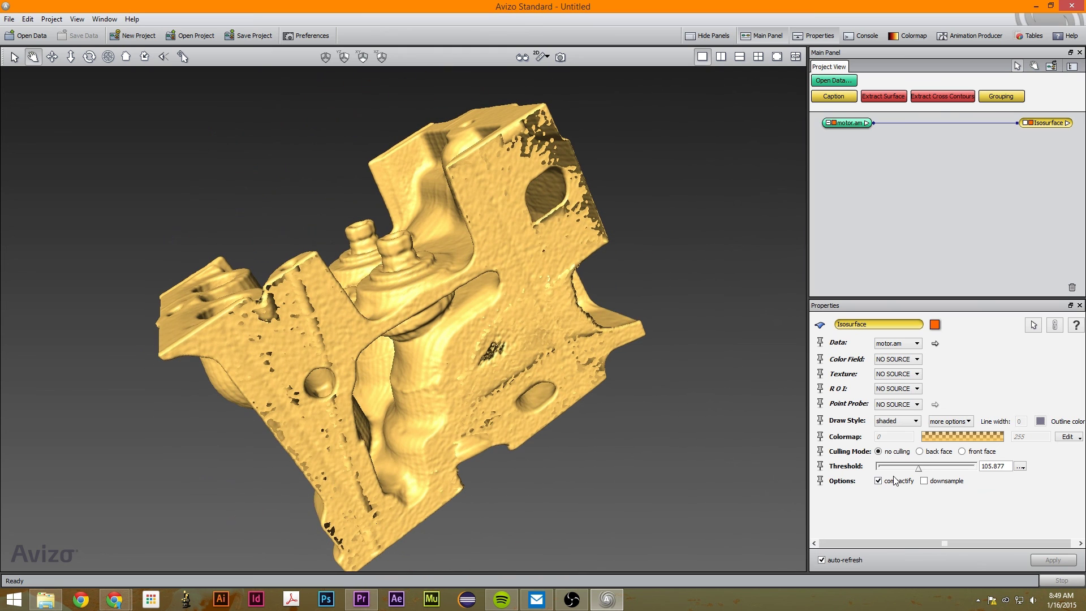
click(915, 468)
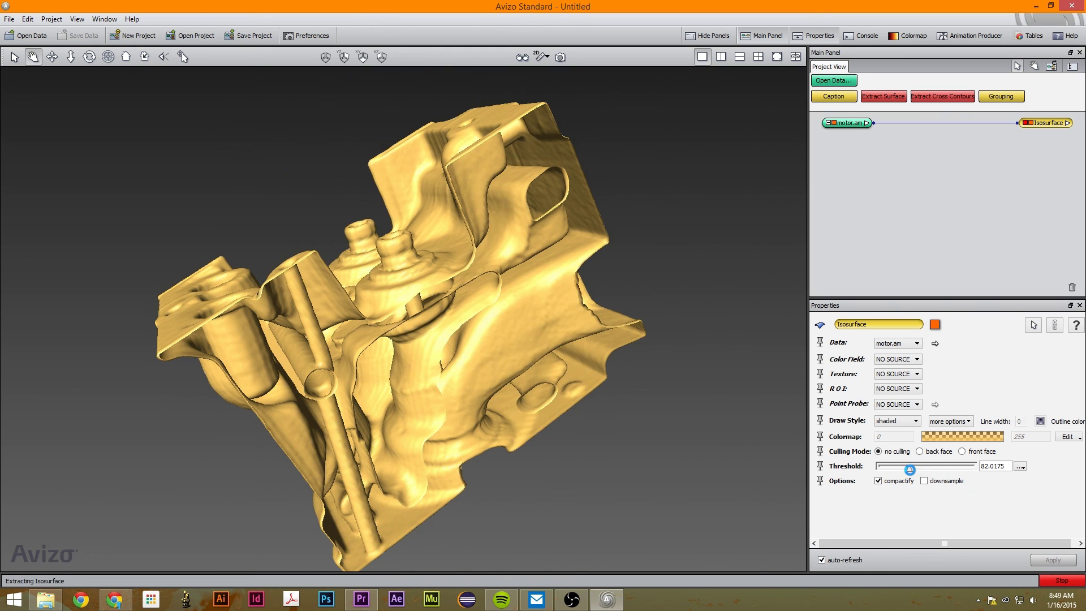
drag(914, 468, 926, 467)
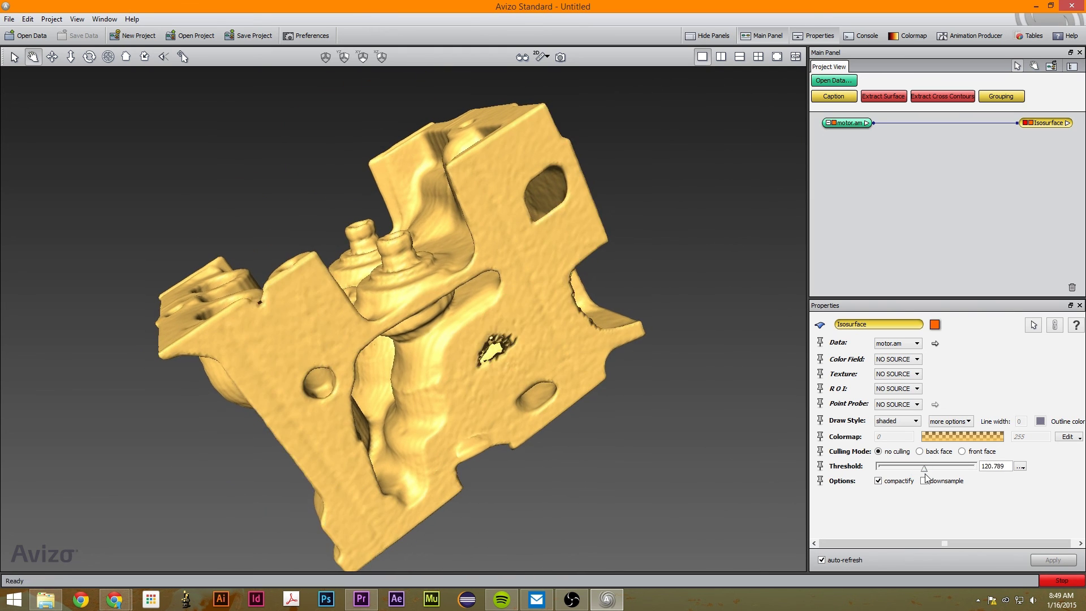